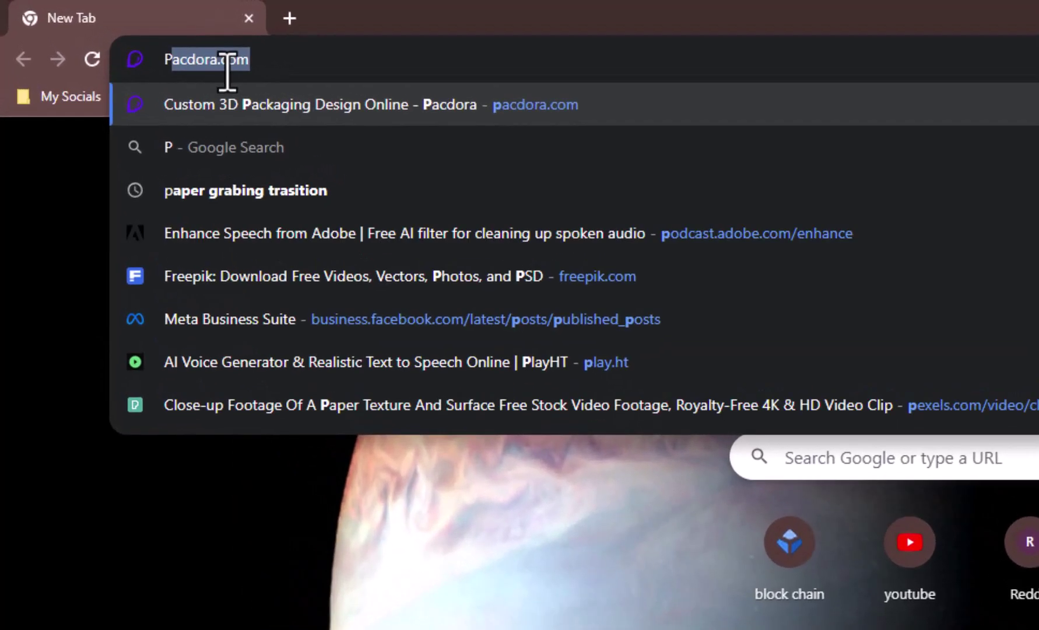
- Open the pacdora.com website
{"action": "type", "text": "acdora"}
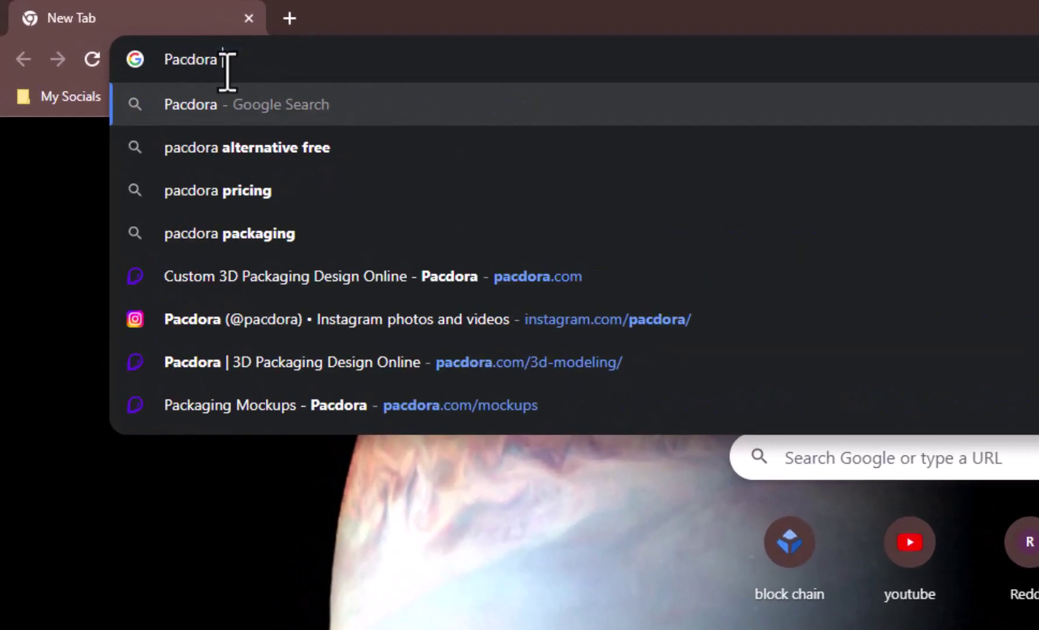
{"action": "type", "text": ".com"}
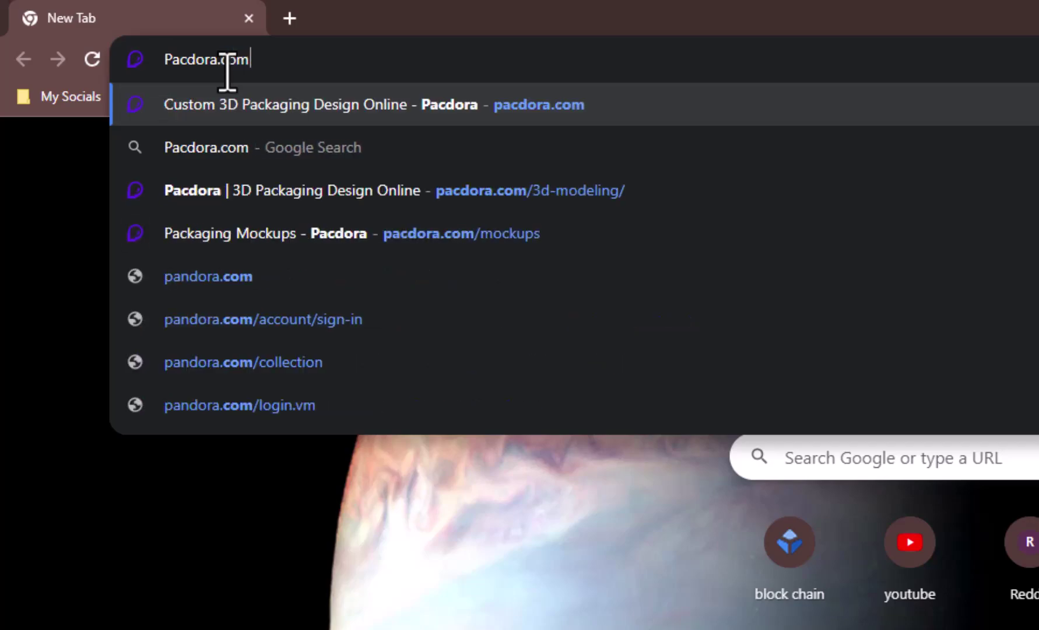
{"action": "key", "text": "Return"}
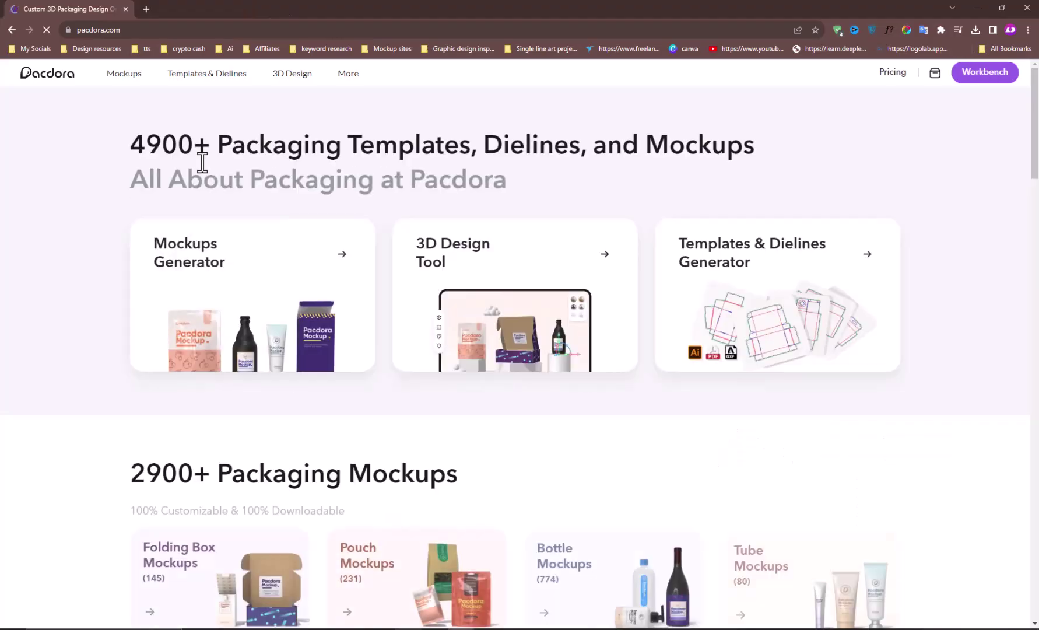
- Look over the Pacdora homepage, from its headline and generator tools to the packaging mockup categories
{"action": "left_click_drag", "start_coordinate": [130, 144], "coordinate": [780, 156]}
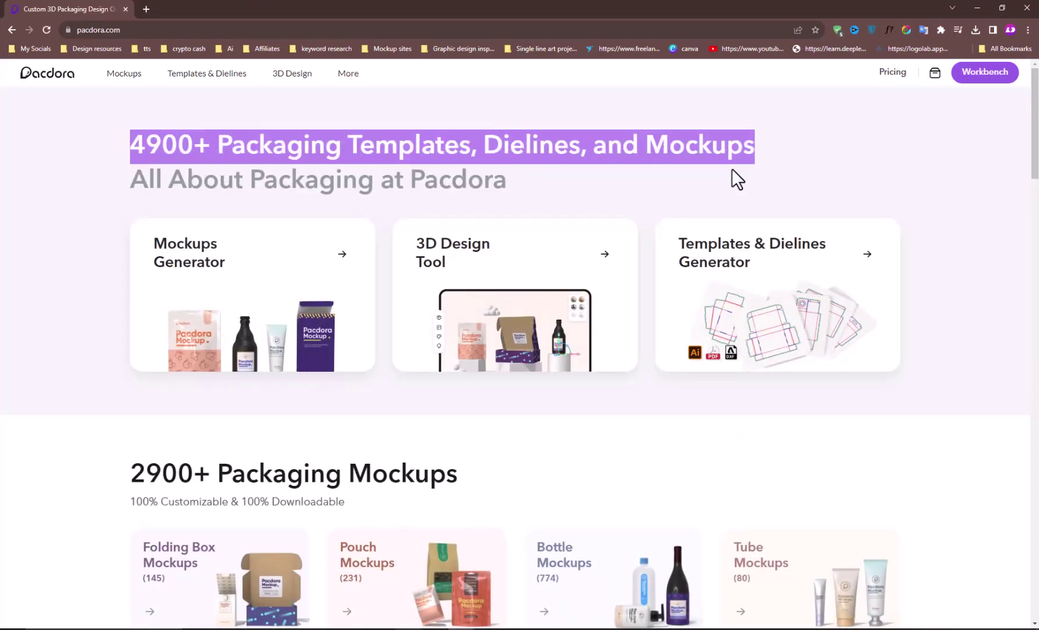
{"action": "left_click", "coordinate": [962, 164]}
{"action": "left_click_drag", "start_coordinate": [1036, 167], "coordinate": [1029, 184]}
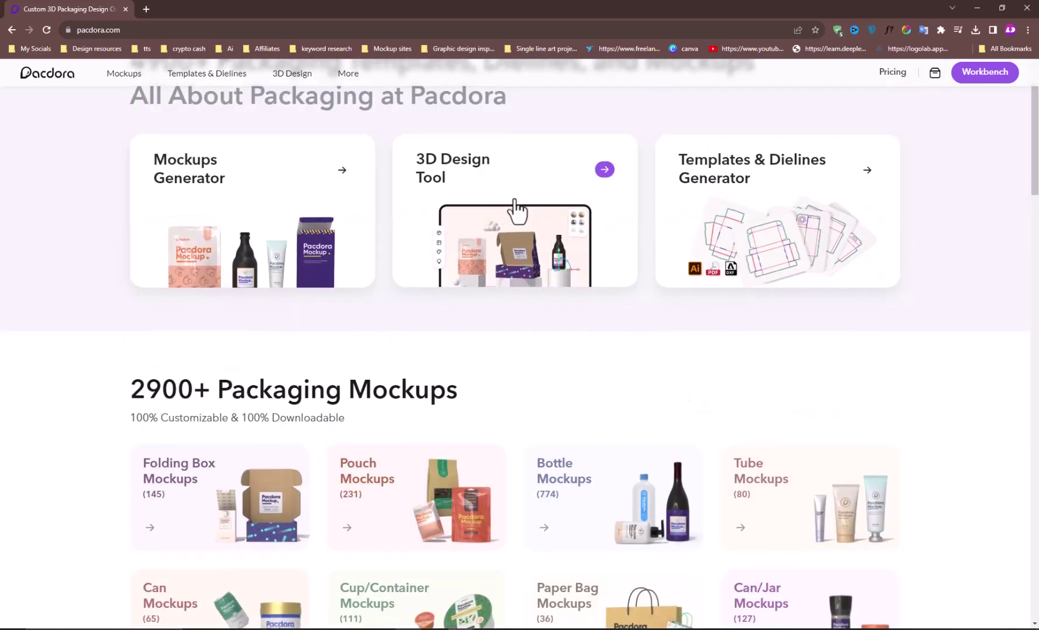
{"action": "scroll", "coordinate": [770, 195], "scroll_direction": "down", "scroll_amount": 5}
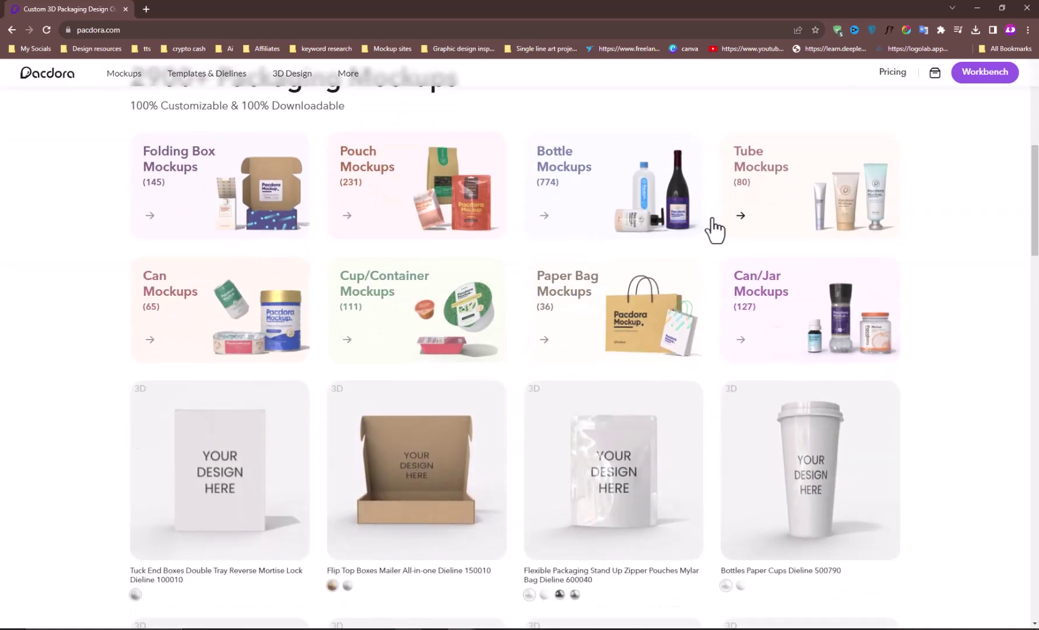
{"action": "left_click_drag", "start_coordinate": [1037, 205], "coordinate": [1037, 466]}
{"action": "scroll", "coordinate": [631, 348], "scroll_direction": "down", "scroll_amount": 5}
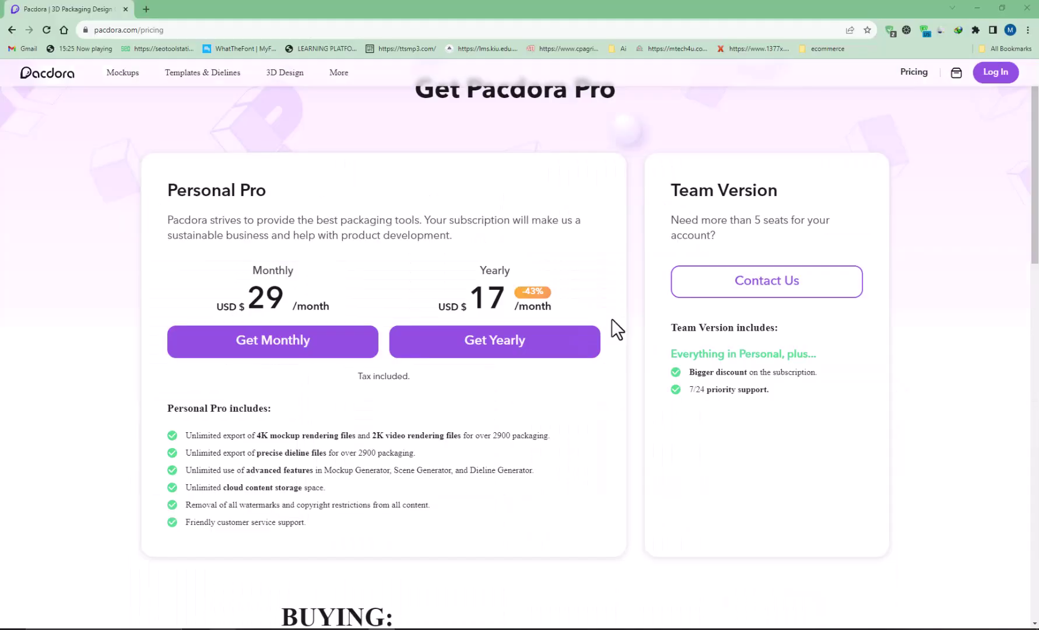
- Choose the monthly Personal Pro plan and apply the promotion code Ld20 to the order
{"action": "left_click", "coordinate": [358, 341]}
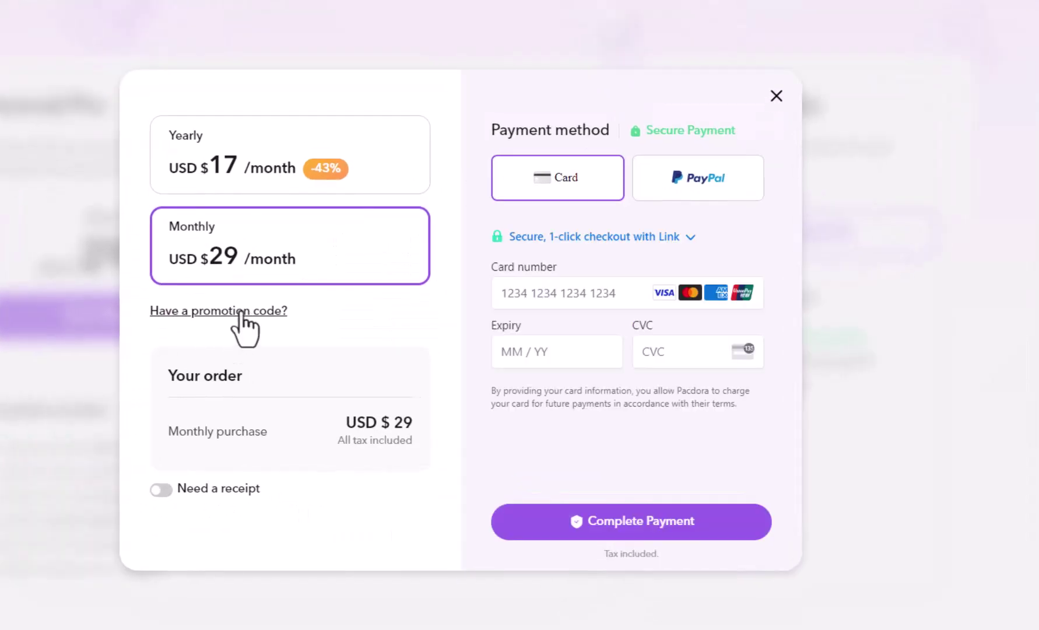
{"action": "left_click", "coordinate": [242, 312]}
{"action": "type", "text": "Ls"}
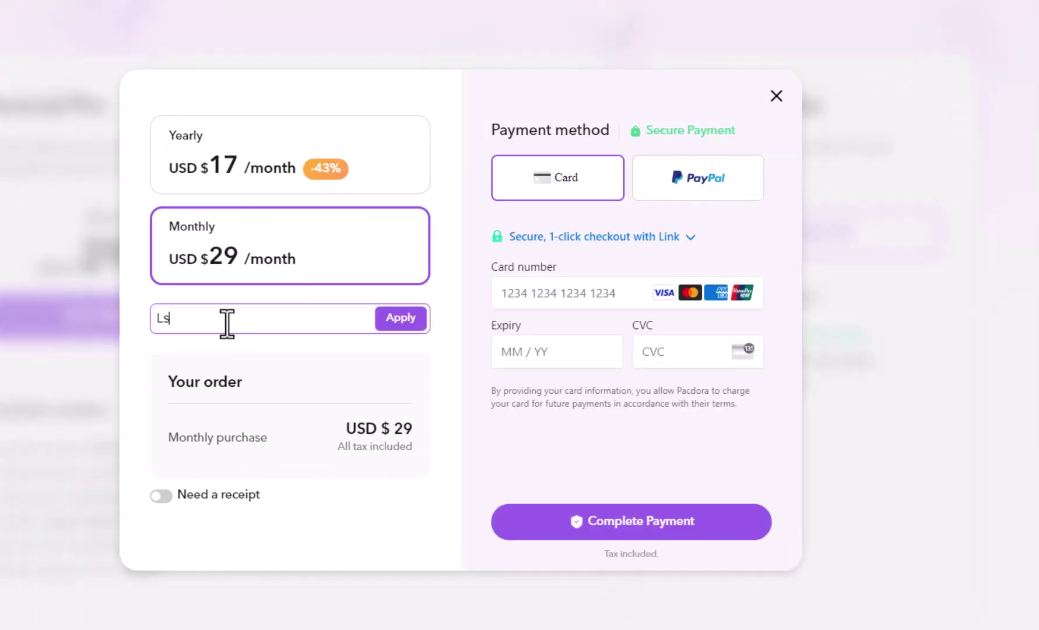
{"action": "left_click", "coordinate": [394, 323]}
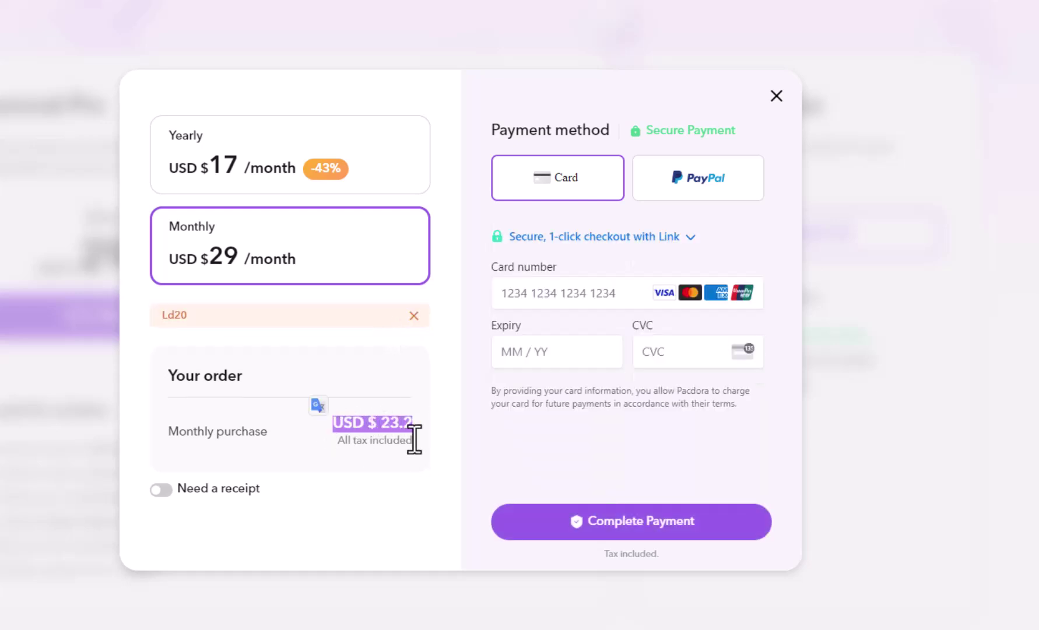
{"action": "left_click", "coordinate": [438, 427]}
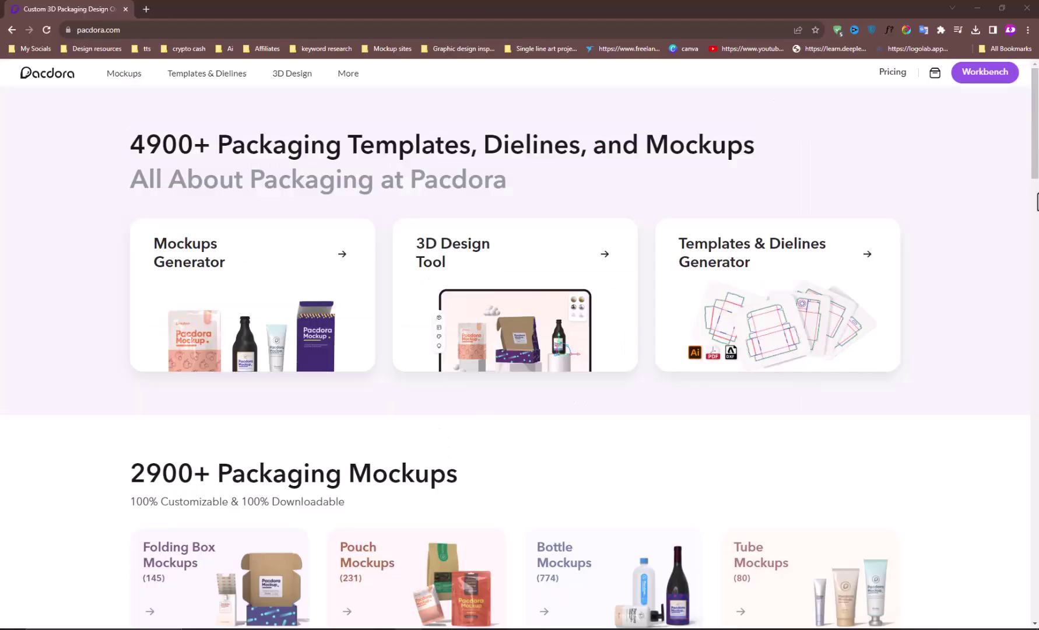
- Search the packaging mockups for "Tea Bags" and browse the matching models
{"action": "scroll", "coordinate": [399, 208], "scroll_direction": "down", "scroll_amount": 1}
{"action": "scroll", "coordinate": [767, 198], "scroll_direction": "down", "scroll_amount": 3}
{"action": "scroll", "coordinate": [1037, 210], "scroll_direction": "down", "scroll_amount": 2}
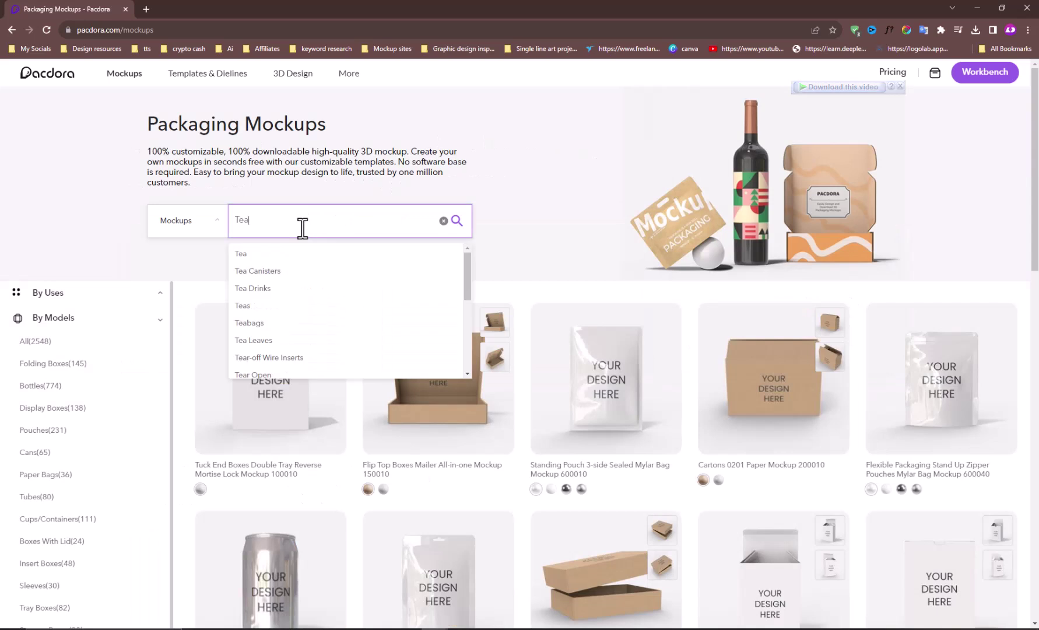
{"action": "type", "text": "Bags"}
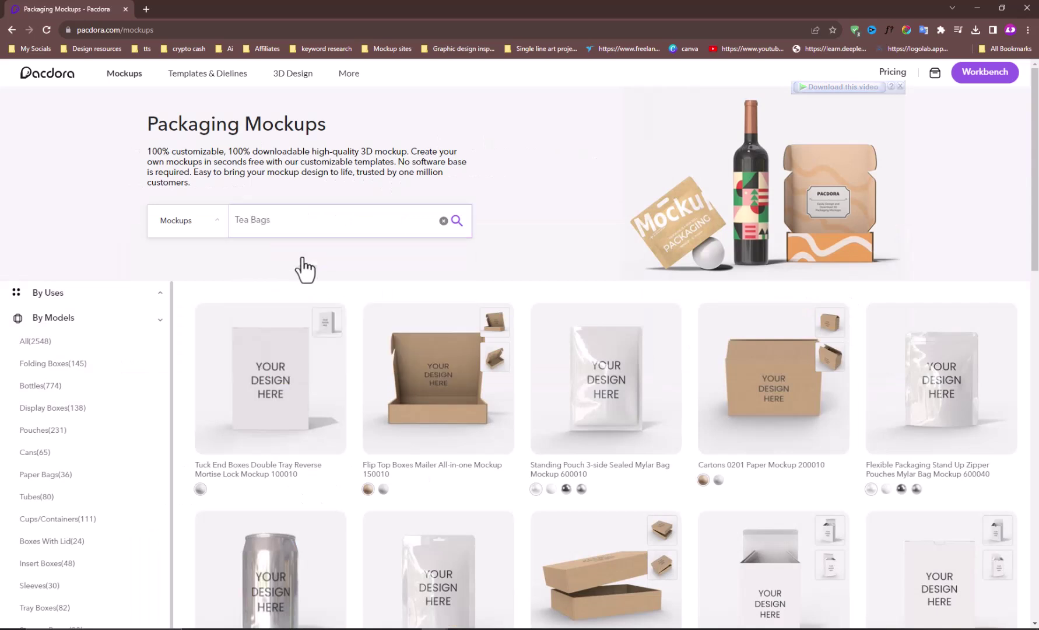
{"action": "key", "text": "Return"}
{"action": "scroll", "coordinate": [385, 362], "scroll_direction": "down", "scroll_amount": 2}
{"action": "mouse_move", "coordinate": [379, 411]}
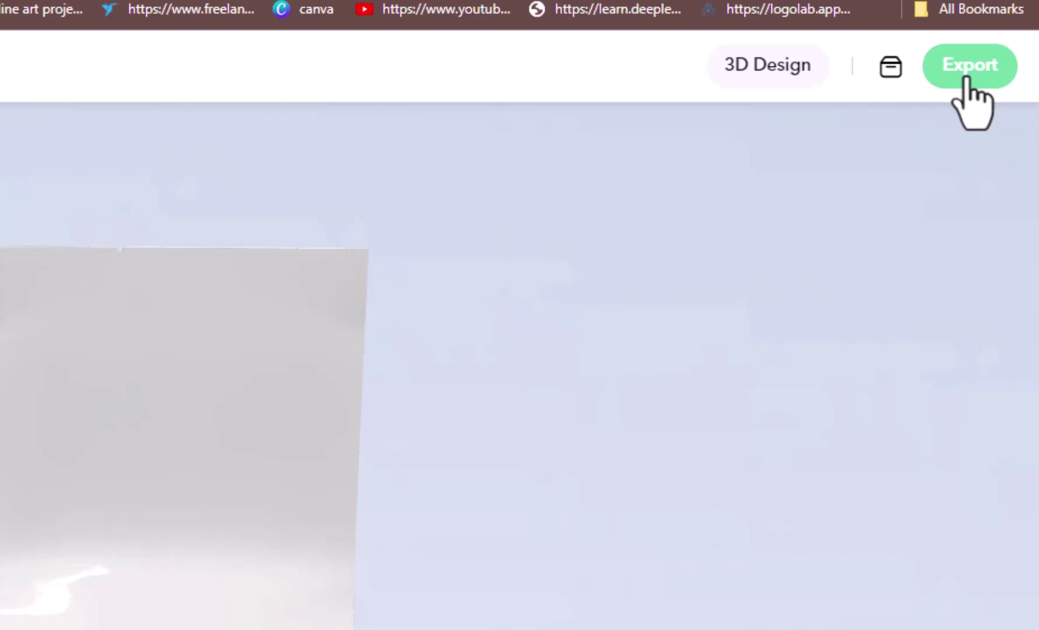
- Export the tea bag mockup's dieline as a CMYK AI file
{"action": "left_click", "coordinate": [965, 79]}
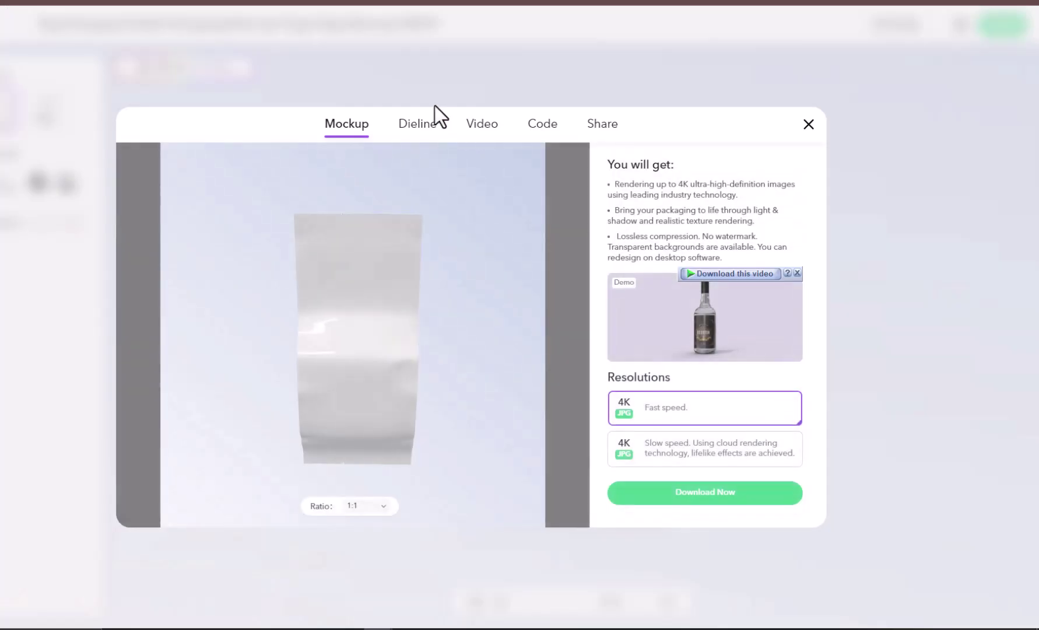
{"action": "left_click", "coordinate": [415, 133]}
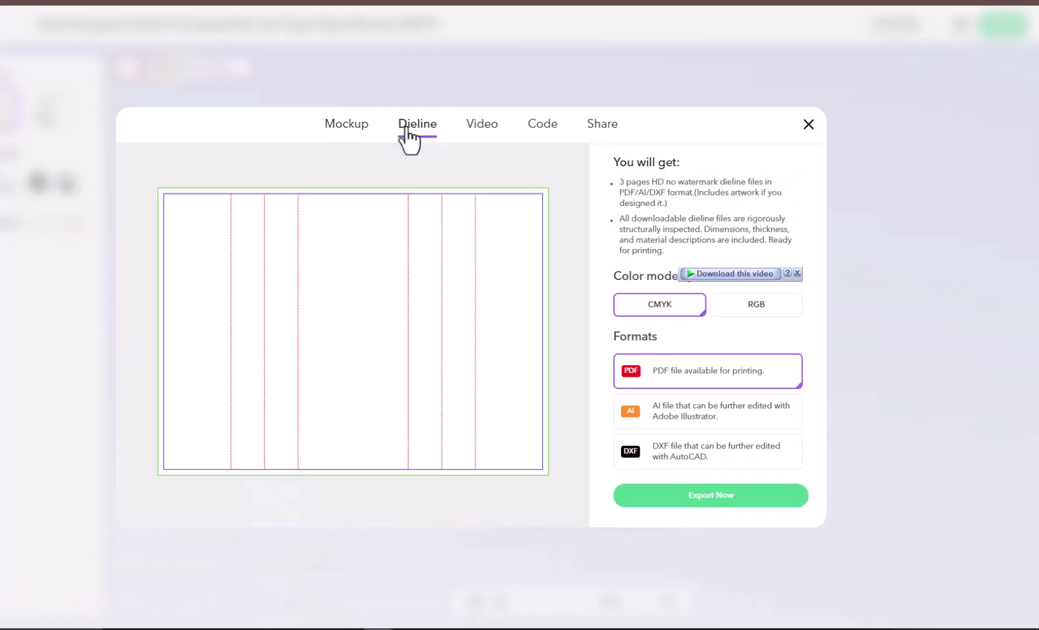
{"action": "left_click", "coordinate": [679, 430]}
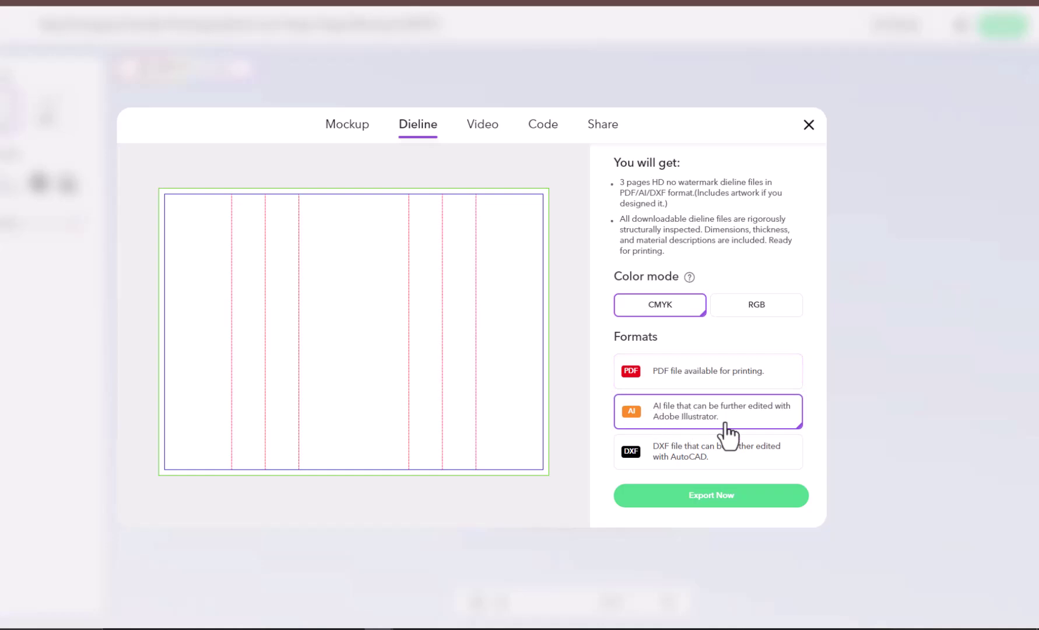
{"action": "left_click", "coordinate": [687, 503]}
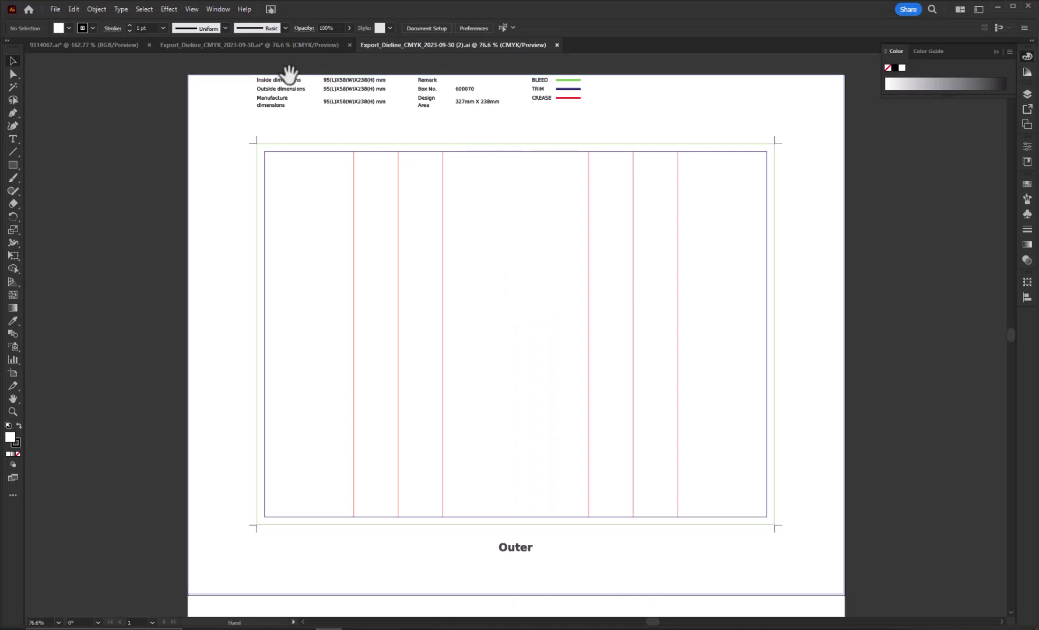
- In Illustrator, place the front Herbal Tea design on the dieline, covering its central panels within the trim
{"action": "key", "text": "z"}
{"action": "left_click_drag", "start_coordinate": [327, 109], "coordinate": [498, 218]}
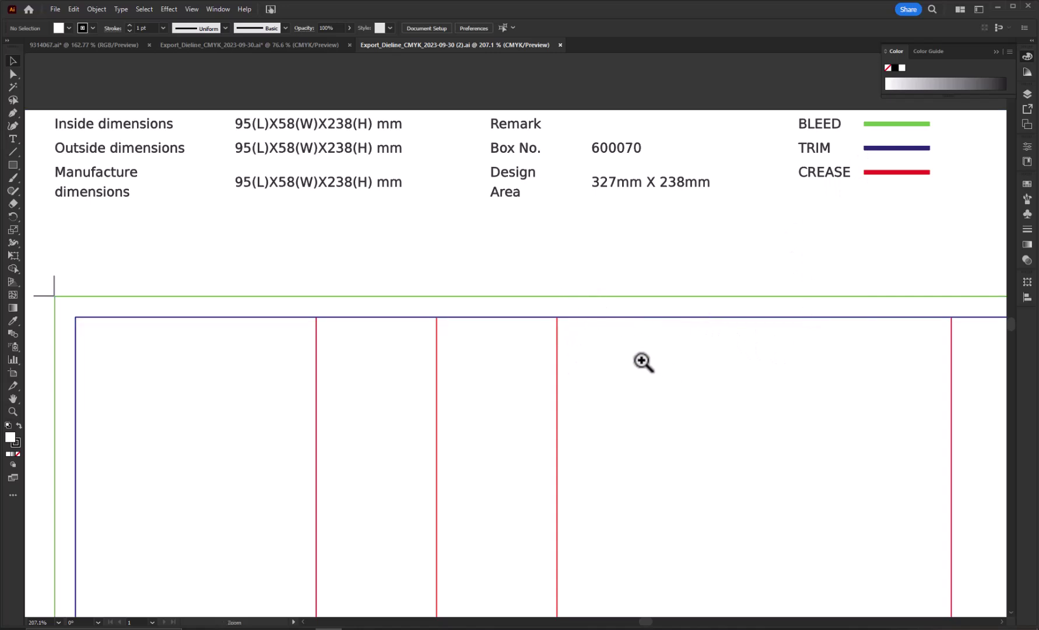
{"action": "key", "text": "ctrl+0"}
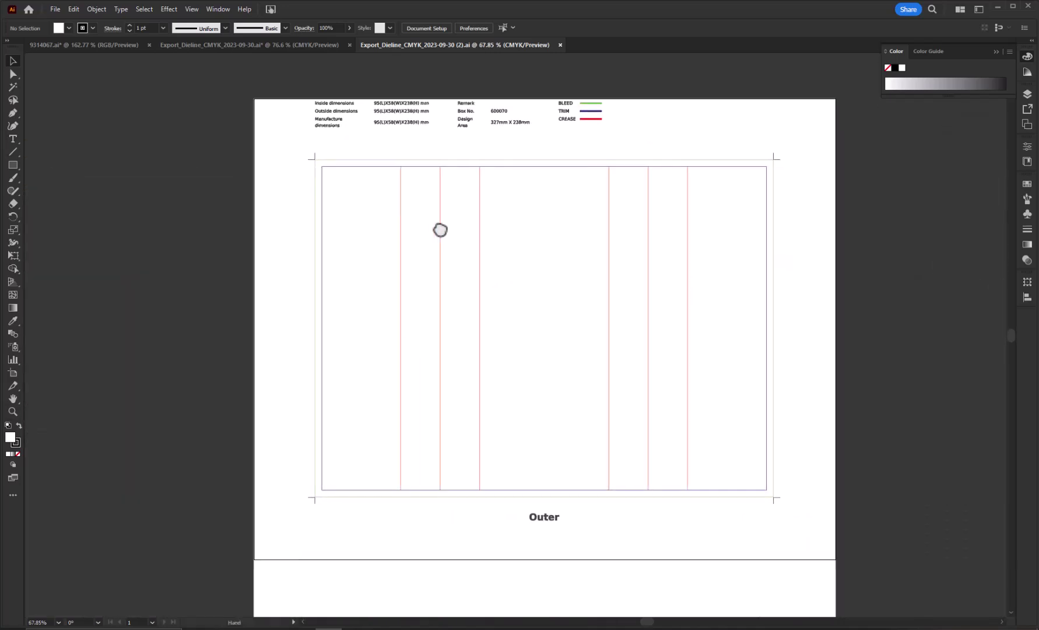
{"action": "left_click_drag", "start_coordinate": [432, 256], "coordinate": [451, 264], "text": "ctrl"}
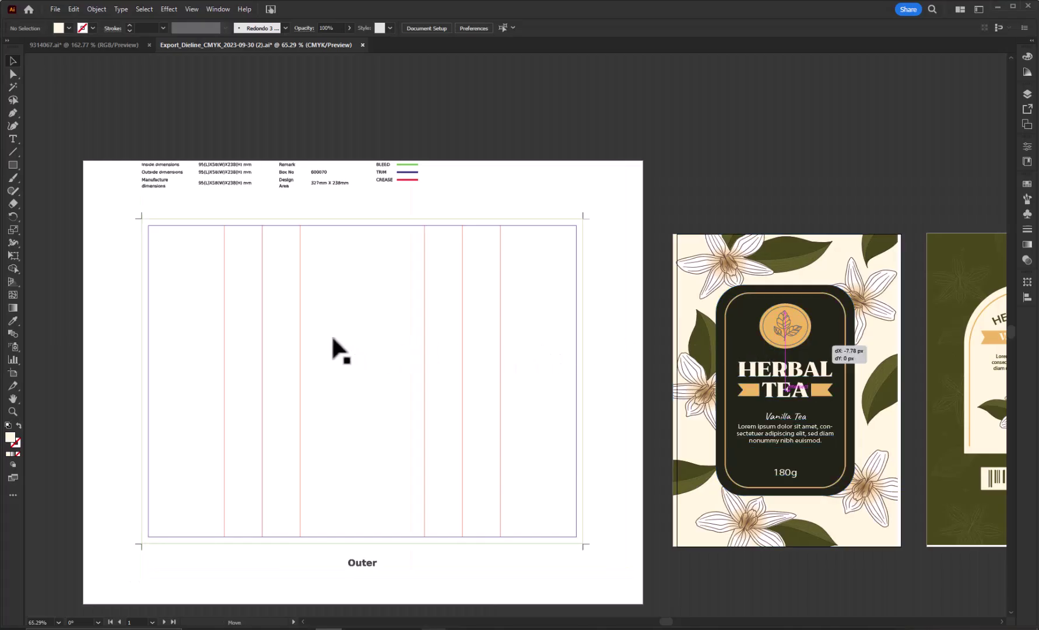
{"action": "left_click_drag", "start_coordinate": [328, 336], "coordinate": [324, 336]}
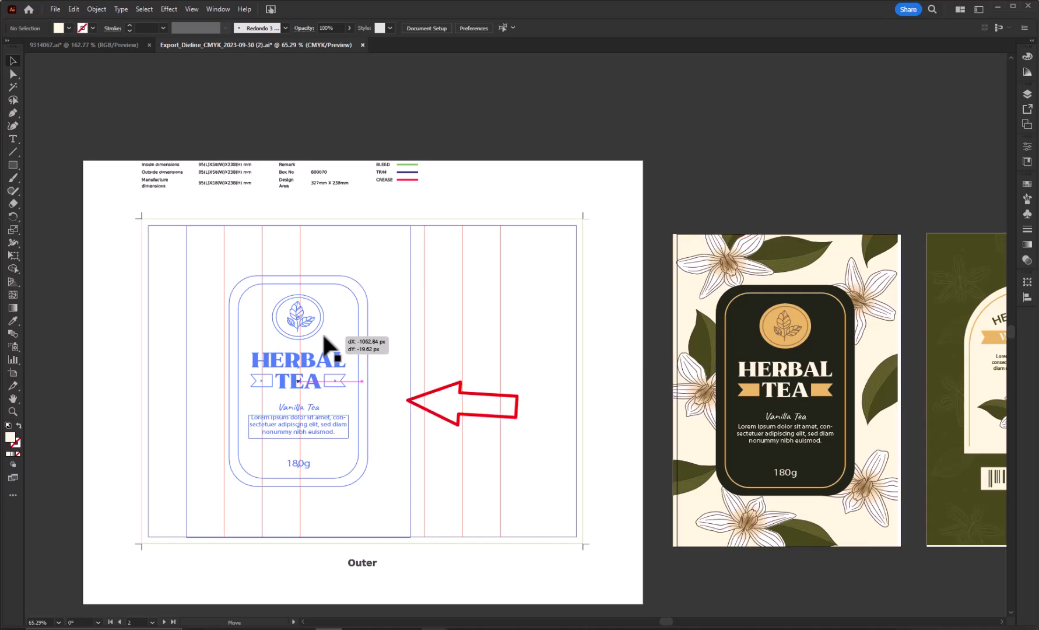
{"action": "mouse_move", "coordinate": [324, 337]}
{"action": "left_mouse_down"}
{"action": "mouse_move", "coordinate": [644, 338]}
{"action": "mouse_move", "coordinate": [584, 378]}
{"action": "left_mouse_up"}
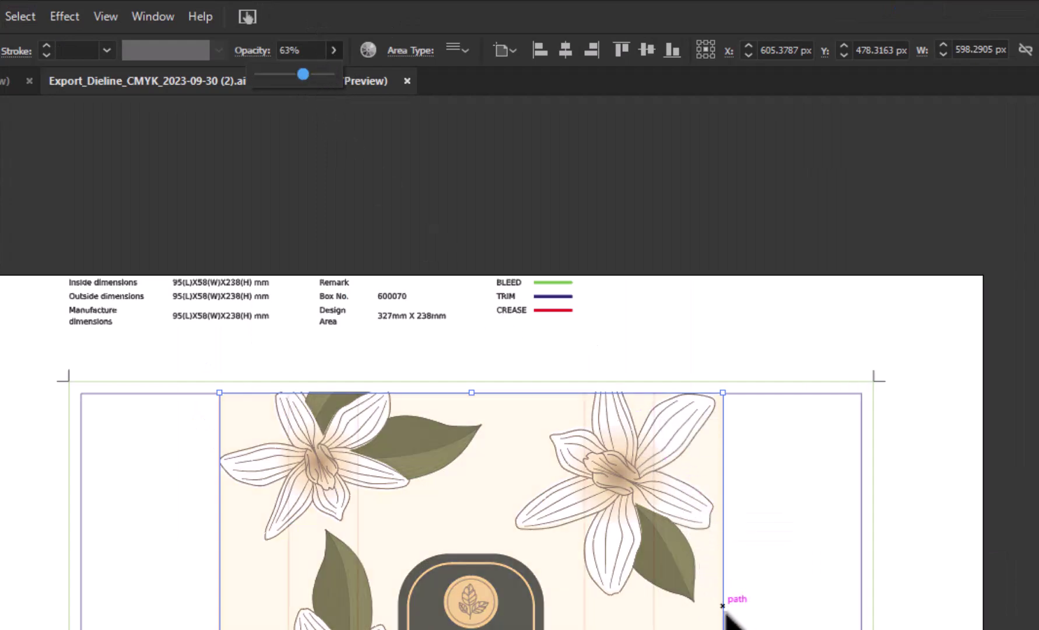
{"action": "left_click_drag", "start_coordinate": [698, 573], "coordinate": [731, 521], "text": "ctrl"}
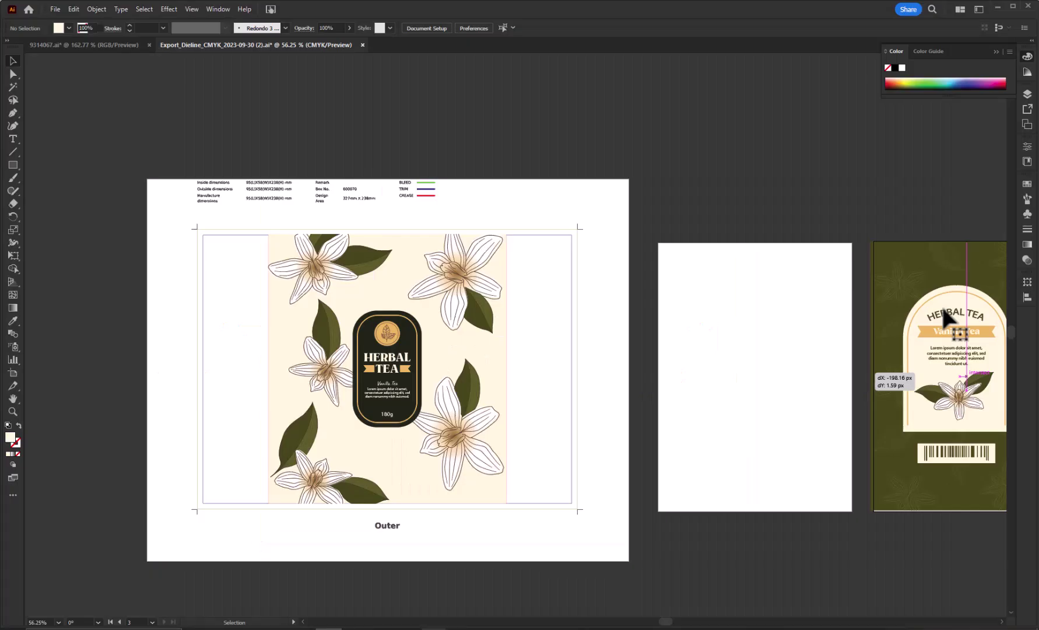
- Draw a vertical line through the centre of the green back design, spanning its full height
{"action": "left_click_drag", "start_coordinate": [941, 304], "coordinate": [933, 364]}
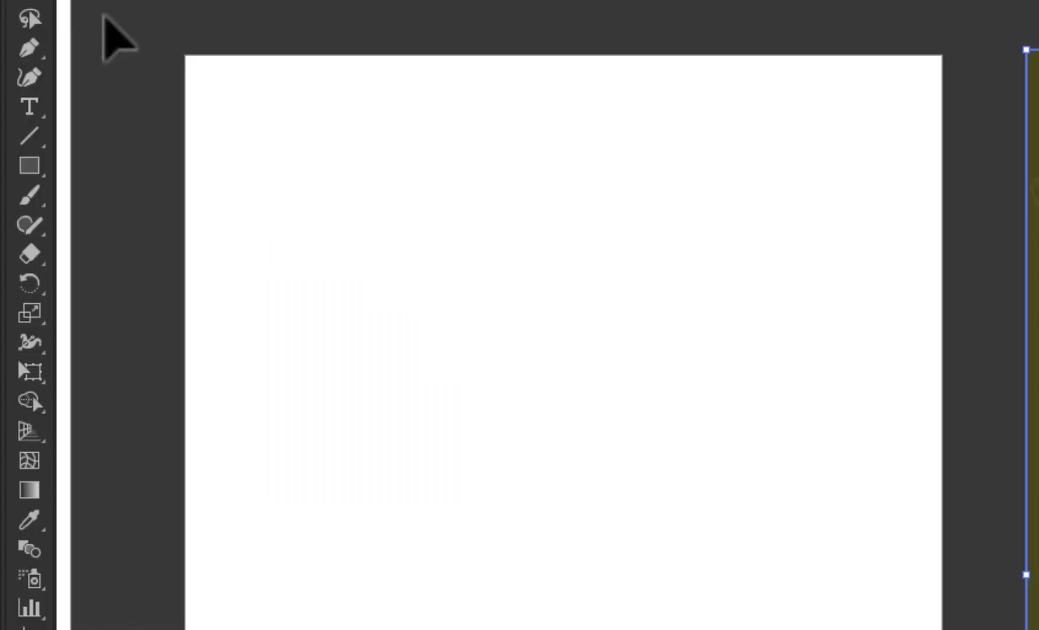
{"action": "left_click", "coordinate": [12, 152]}
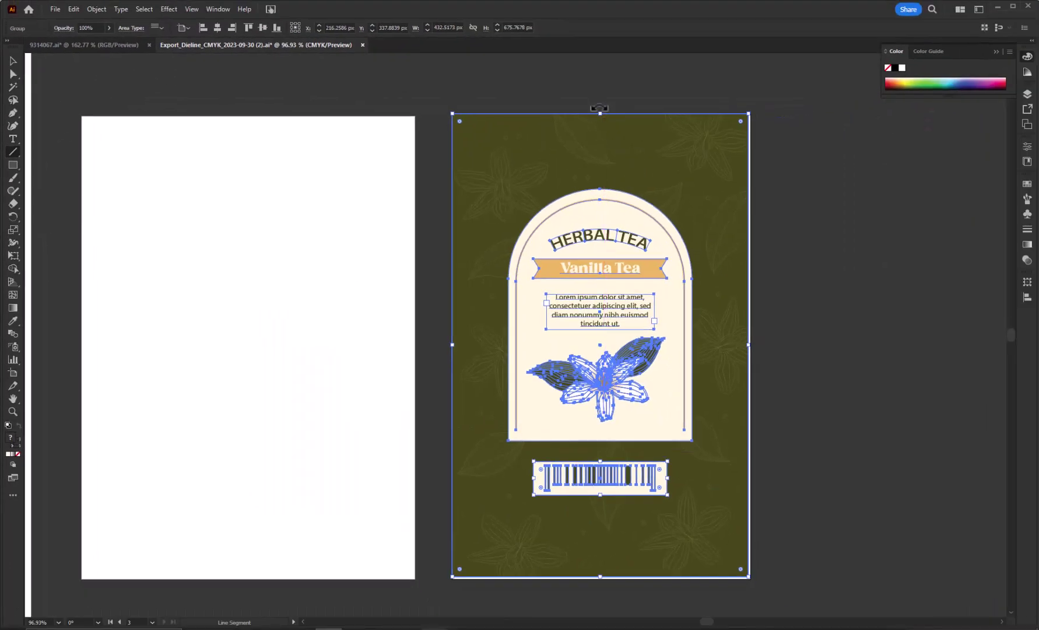
{"action": "left_click_drag", "start_coordinate": [599, 99], "coordinate": [601, 594]}
- Split the green back design along the centre line with Pathfinder Divide and ungroup the resulting pieces
{"action": "left_click", "coordinate": [218, 8]}
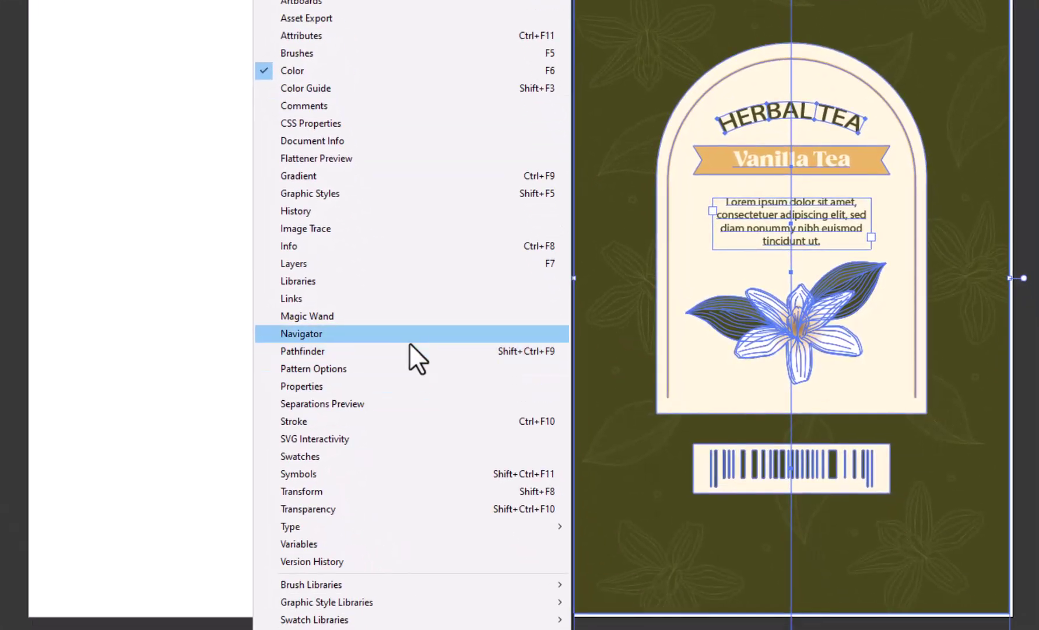
{"action": "left_click", "coordinate": [408, 351]}
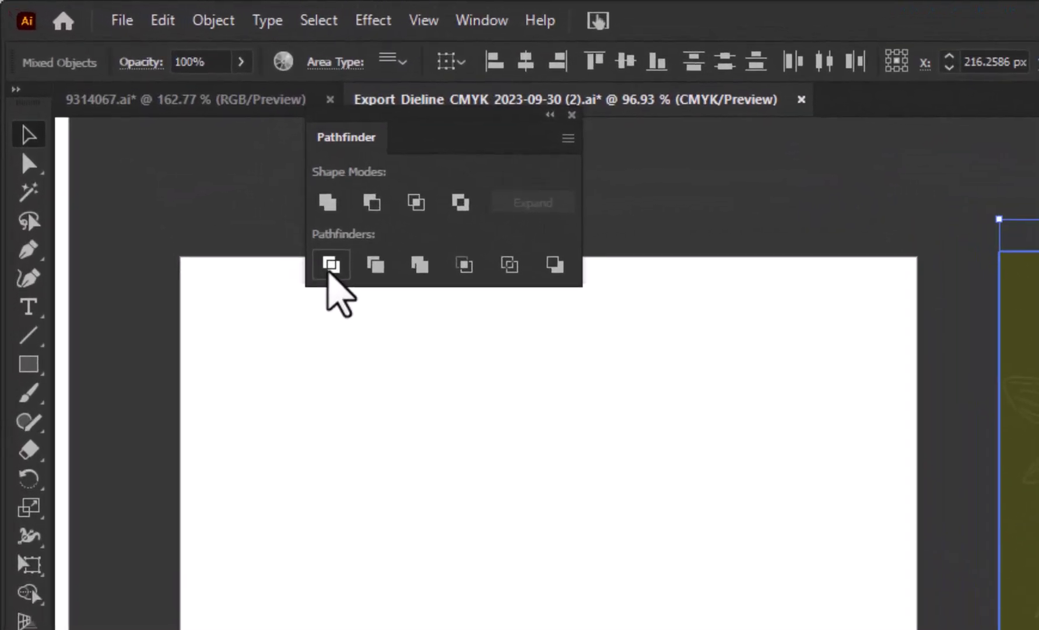
{"action": "left_click", "coordinate": [330, 275]}
{"action": "right_click", "coordinate": [649, 175]}
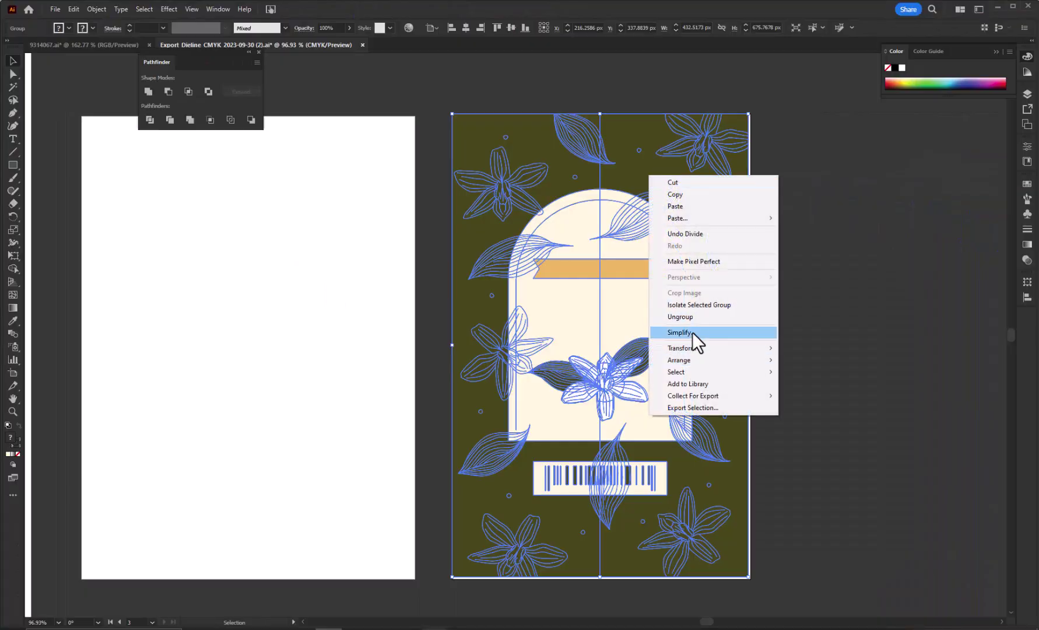
{"action": "left_click", "coordinate": [693, 332]}
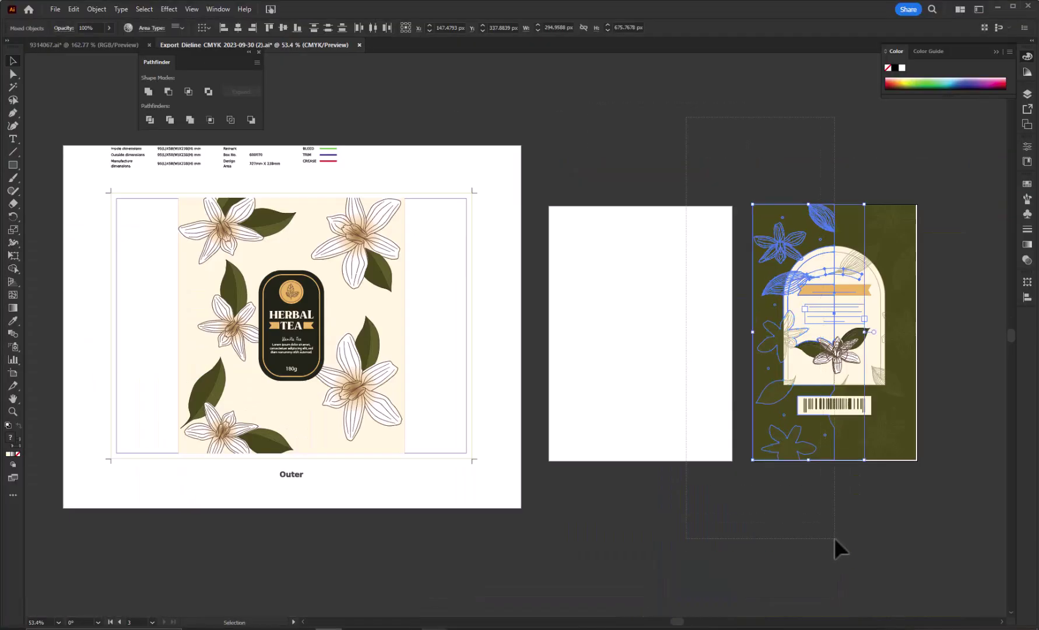
- Move the two halves of the green back design onto the dieline's empty outer panels
{"action": "left_click_drag", "start_coordinate": [804, 310], "coordinate": [452, 320]}
{"action": "scroll", "coordinate": [209, 301], "scroll_direction": "up", "scroll_amount": 3, "text": "alt"}
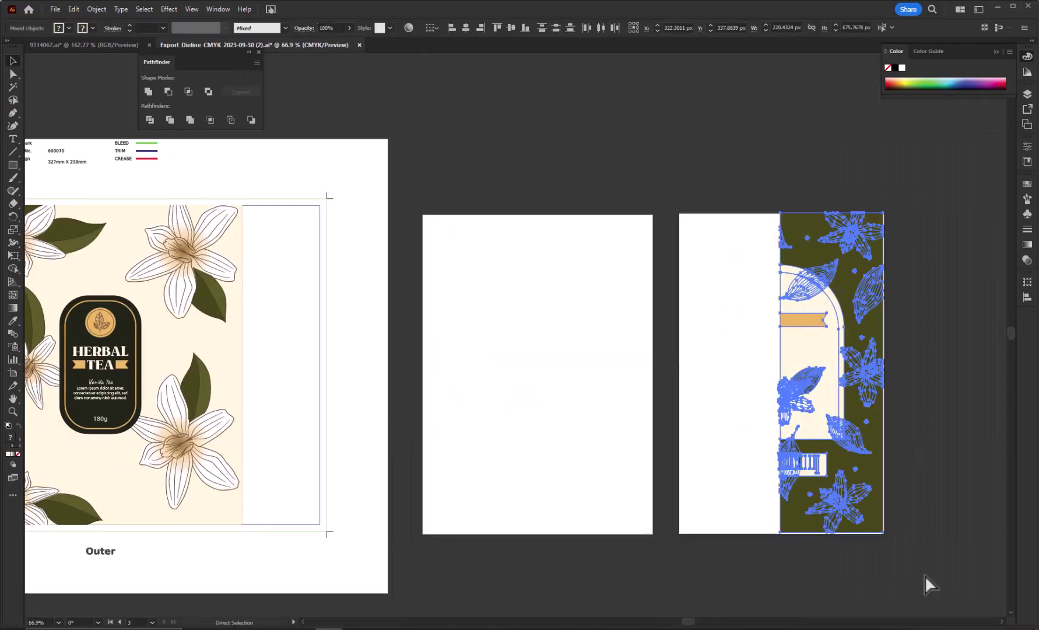
{"action": "mouse_move", "coordinate": [805, 404]}
{"action": "left_mouse_down"}
{"action": "mouse_move", "coordinate": [272, 396]}
{"action": "mouse_move", "coordinate": [332, 364]}
{"action": "left_mouse_up"}
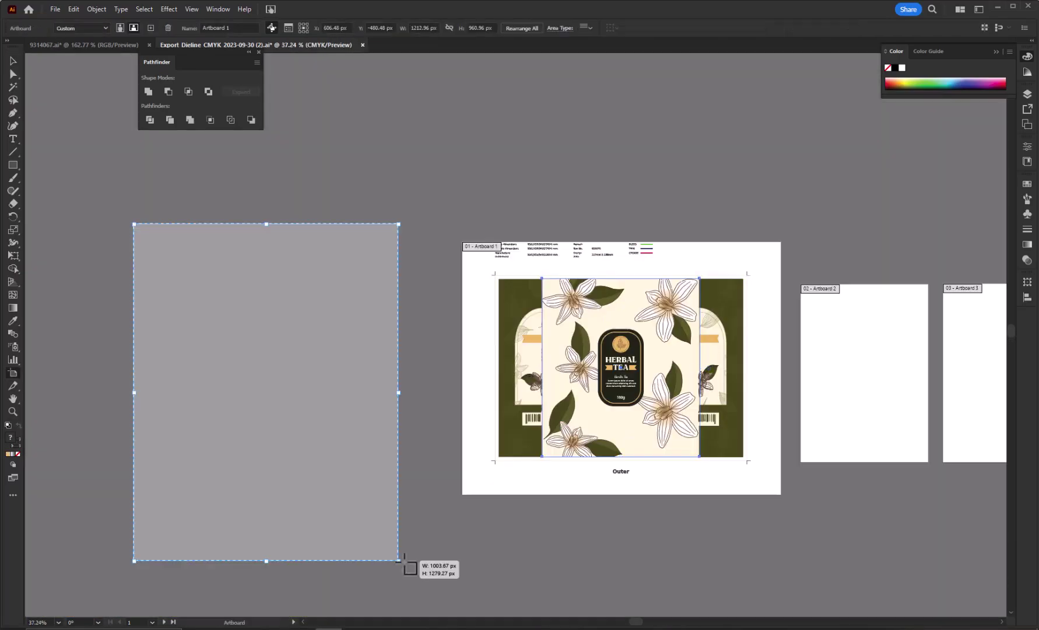
- Draw a new artboard beside the dieline artboard and move the front Herbal Tea design onto it
{"action": "left_click_drag", "start_coordinate": [404, 562], "coordinate": [440, 535]}
{"action": "key", "text": "v"}
{"action": "left_click_drag", "start_coordinate": [634, 399], "coordinate": [305, 396]}
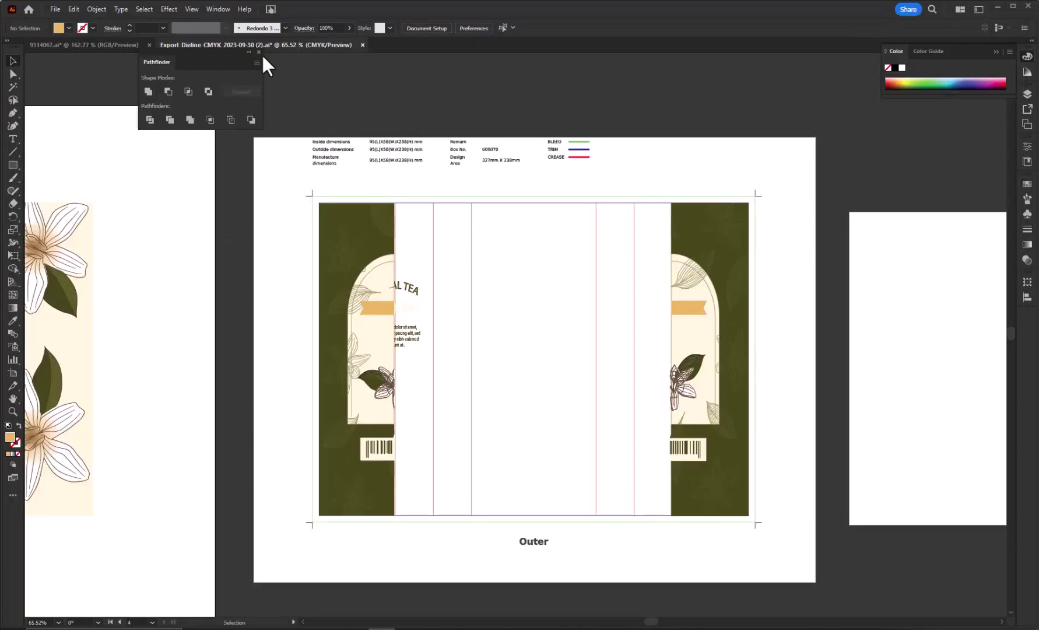
{"action": "left_click", "coordinate": [442, 303]}
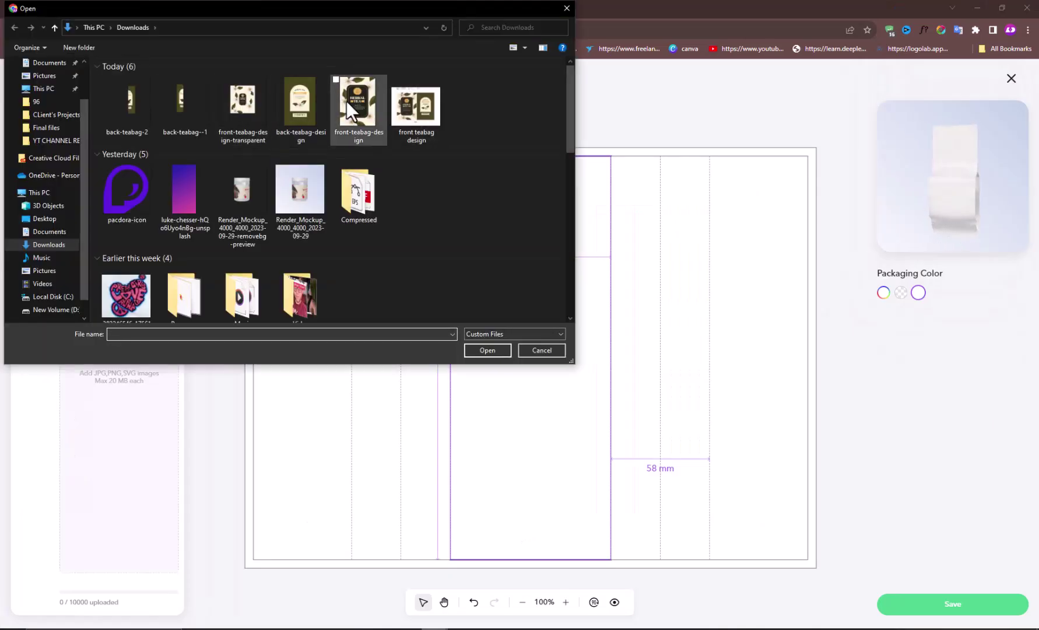
- Upload the front teabag design image and enlarge it roughly over the dieline's middle panels
{"action": "double_click", "coordinate": [346, 100]}
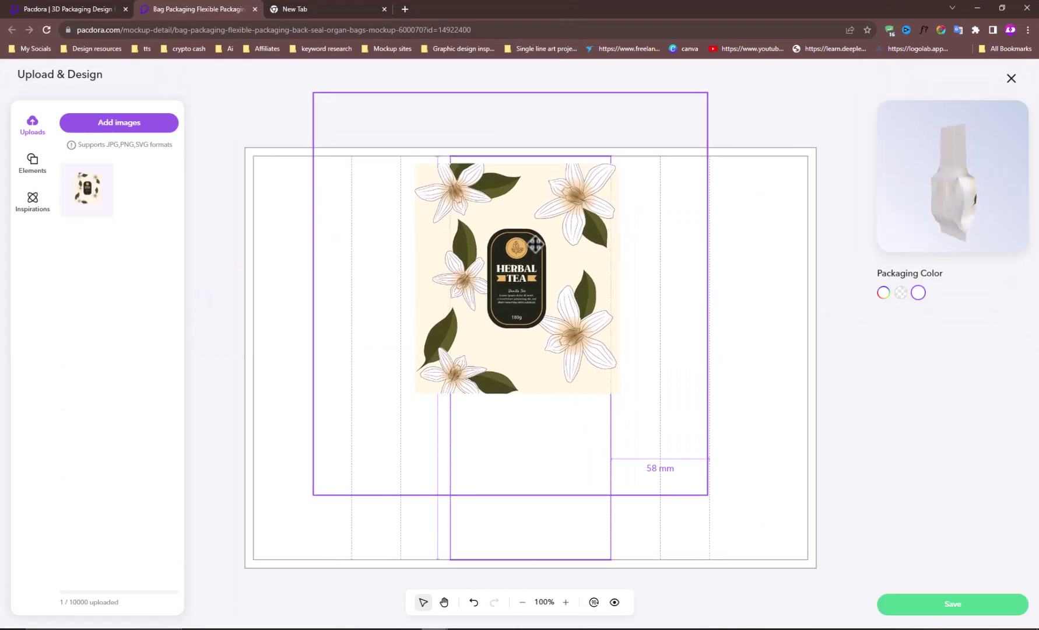
{"action": "left_click_drag", "start_coordinate": [536, 244], "coordinate": [518, 239]}
{"action": "left_click_drag", "start_coordinate": [689, 489], "coordinate": [838, 625]}
{"action": "left_click_drag", "start_coordinate": [622, 408], "coordinate": [534, 380]}
{"action": "scroll", "coordinate": [534, 380], "scroll_direction": "down", "scroll_amount": 3}
{"action": "left_click_drag", "start_coordinate": [691, 540], "coordinate": [769, 619]}
{"action": "left_click_drag", "start_coordinate": [608, 487], "coordinate": [589, 472]}
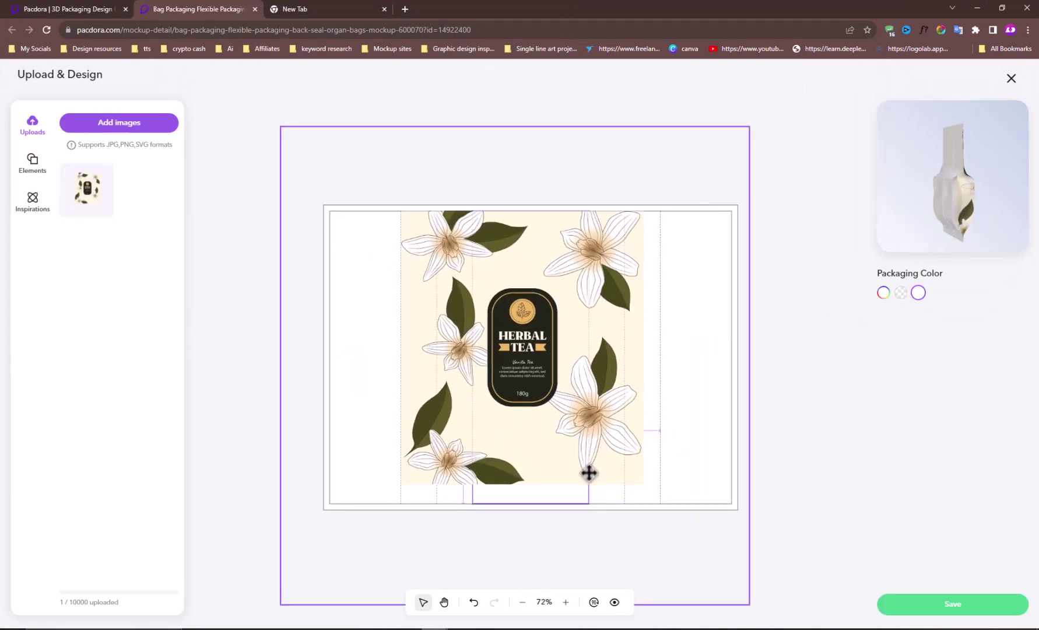
- Refine the front design's size and position so it fills the full height and width of the middle panels
{"action": "scroll", "coordinate": [589, 473], "scroll_direction": "down", "scroll_amount": 3}
{"action": "left_click_drag", "start_coordinate": [704, 552], "coordinate": [721, 570]}
{"action": "left_click_drag", "start_coordinate": [570, 427], "coordinate": [564, 425]}
{"action": "scroll", "coordinate": [563, 421], "scroll_direction": "up", "scroll_amount": 5}
{"action": "scroll", "coordinate": [564, 421], "scroll_direction": "up", "scroll_amount": 1}
{"action": "scroll", "coordinate": [689, 465], "scroll_direction": "down", "scroll_amount": 6}
{"action": "key", "text": "ctrl+z"}
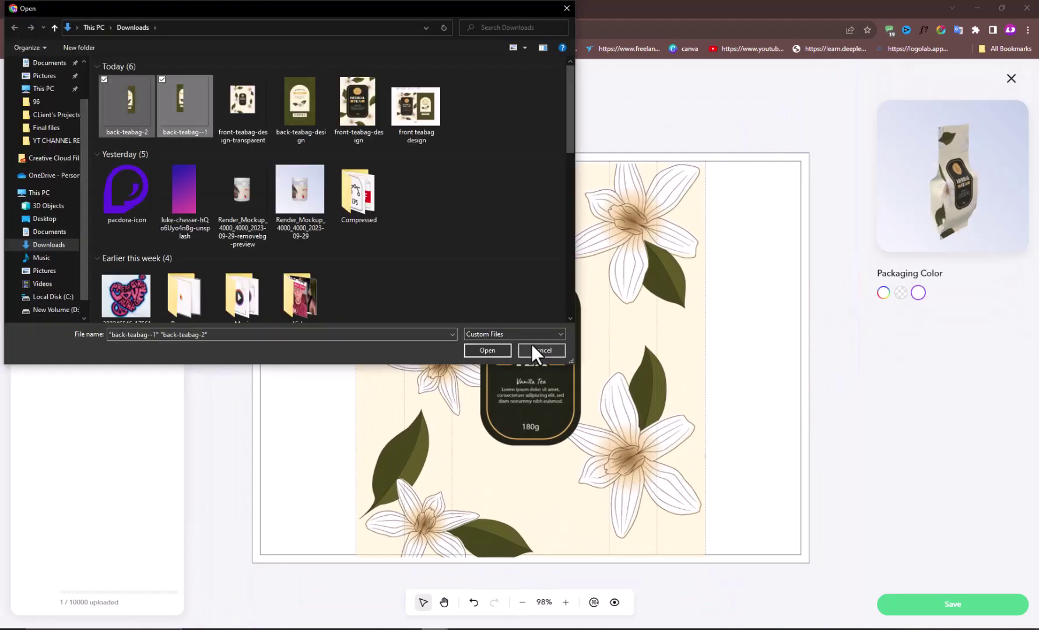
- Upload back-teabag--1 and back-teabag-2, and fit the first green back half onto the dieline's right outer panel
{"action": "left_click", "coordinate": [532, 350]}
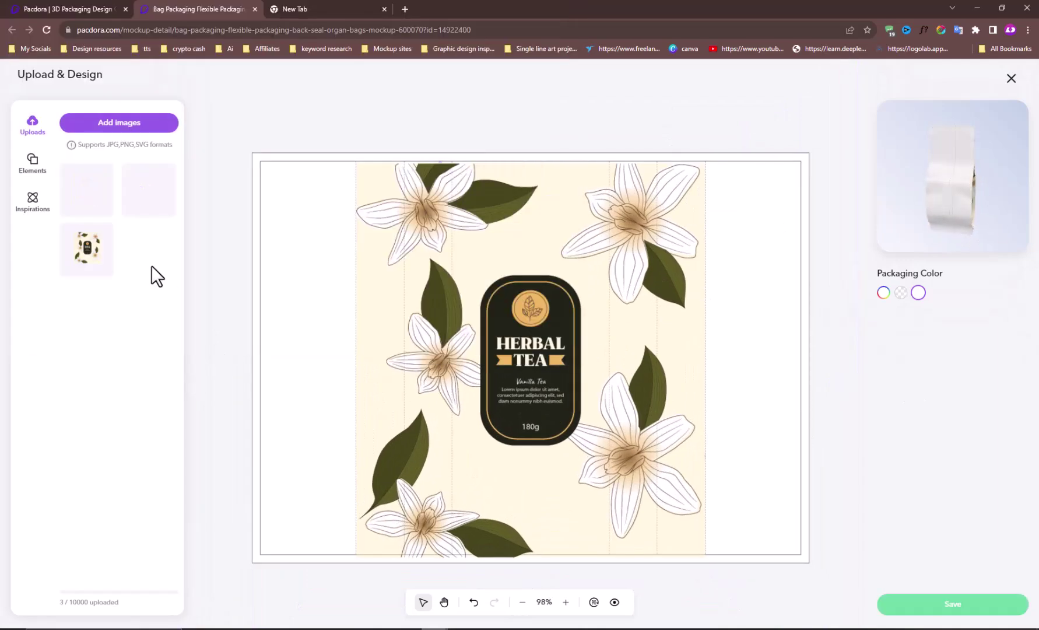
{"action": "left_click", "coordinate": [86, 189]}
{"action": "left_click_drag", "start_coordinate": [758, 554], "coordinate": [869, 624]}
{"action": "left_click_drag", "start_coordinate": [685, 502], "coordinate": [747, 411]}
{"action": "scroll", "coordinate": [747, 412], "scroll_direction": "down", "scroll_amount": 3}
{"action": "left_click_drag", "start_coordinate": [830, 523], "coordinate": [926, 621]}
{"action": "left_click_drag", "start_coordinate": [877, 603], "coordinate": [823, 580]}
{"action": "scroll", "coordinate": [826, 586], "scroll_direction": "down", "scroll_amount": 2}
- Add the other green back half and scale it to fit the dieline's left outer panel
{"action": "left_click", "coordinate": [149, 190]}
{"action": "left_click_drag", "start_coordinate": [478, 350], "coordinate": [250, 249]}
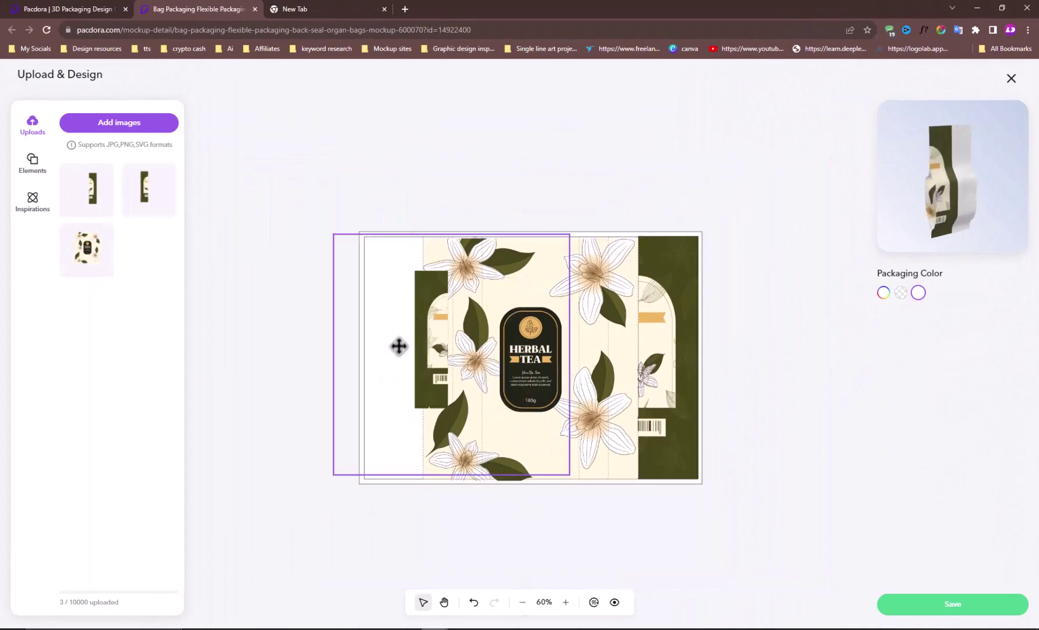
{"action": "left_click_drag", "start_coordinate": [421, 378], "coordinate": [701, 620]}
{"action": "scroll", "coordinate": [662, 580], "scroll_direction": "down", "scroll_amount": 3}
{"action": "left_click_drag", "start_coordinate": [653, 578], "coordinate": [528, 451]}
{"action": "left_click_drag", "start_coordinate": [379, 315], "coordinate": [423, 350]}
{"action": "left_click_drag", "start_coordinate": [571, 483], "coordinate": [624, 536]}
{"action": "left_click_drag", "start_coordinate": [438, 362], "coordinate": [422, 353]}
{"action": "scroll", "coordinate": [422, 353], "scroll_direction": "up", "scroll_amount": 4}
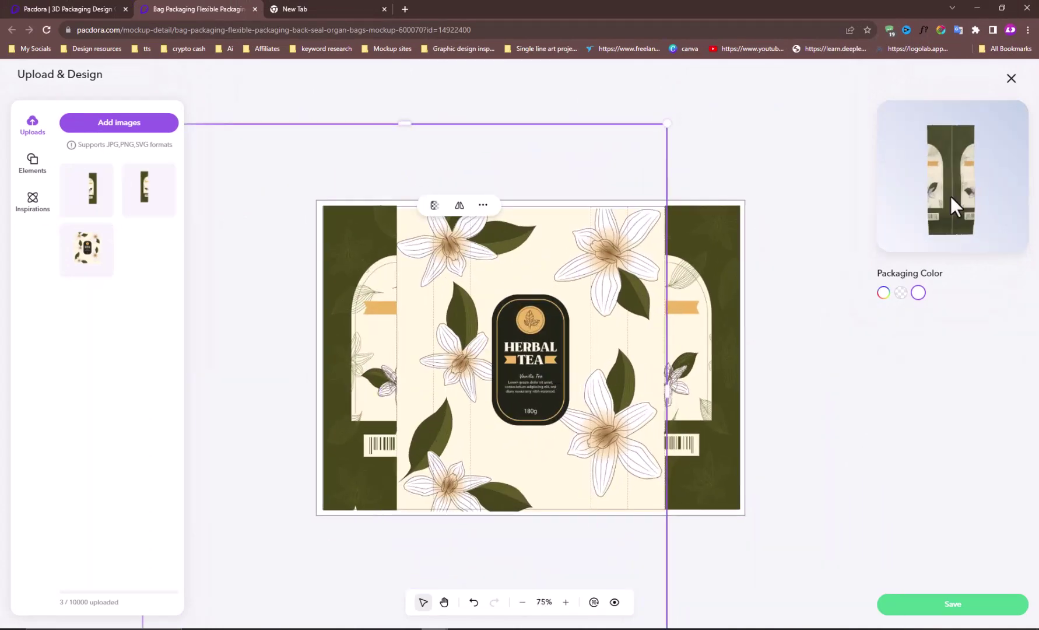
- Swap the two green back halves between the outer panels and save the design
{"action": "left_click_drag", "start_coordinate": [363, 385], "coordinate": [1013, 405]}
{"action": "left_click_drag", "start_coordinate": [672, 375], "coordinate": [329, 375]}
{"action": "left_click_drag", "start_coordinate": [1016, 425], "coordinate": [705, 406]}
{"action": "left_click", "coordinate": [361, 373]}
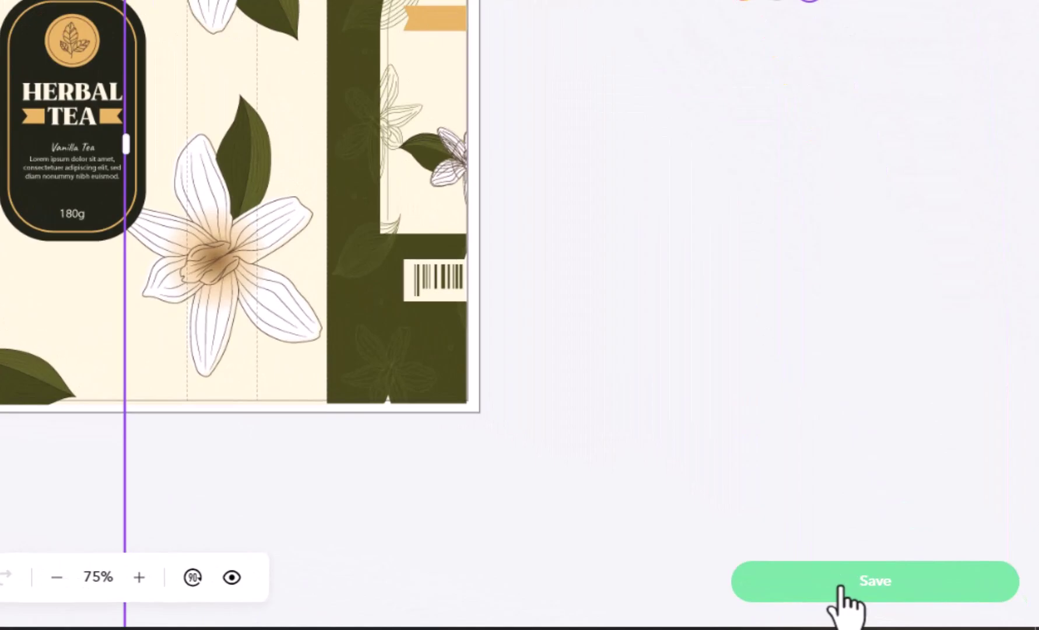
{"action": "left_click", "coordinate": [840, 588]}
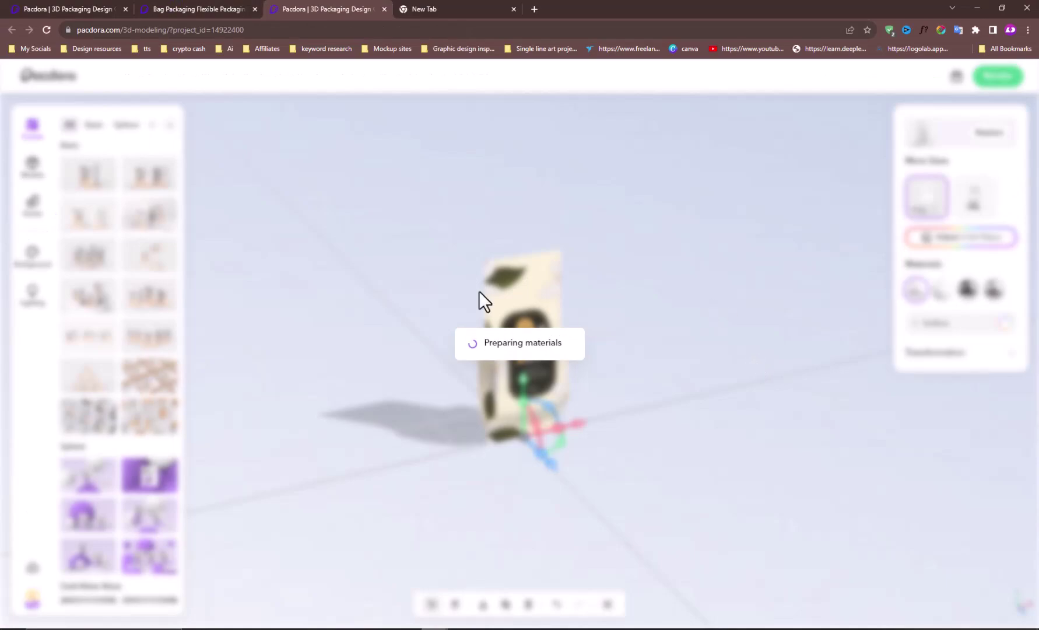
- Apply the Basic scene that repeats the tea bag in a tiled grid, and reset the view
{"action": "left_click", "coordinate": [152, 344]}
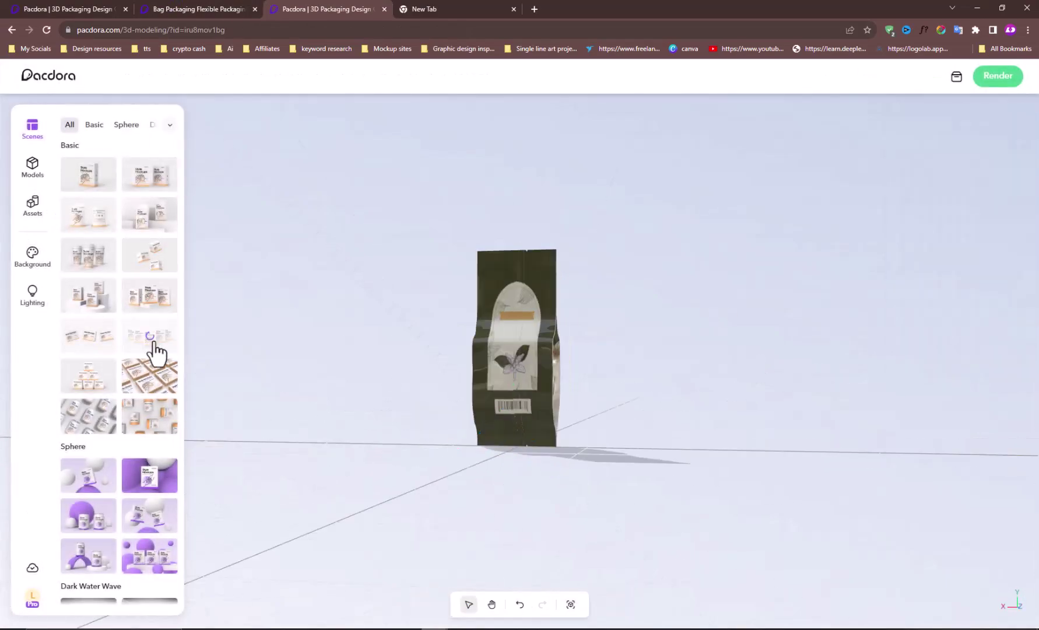
{"action": "left_click", "coordinate": [147, 382]}
{"action": "left_click_drag", "start_coordinate": [332, 339], "coordinate": [373, 402]}
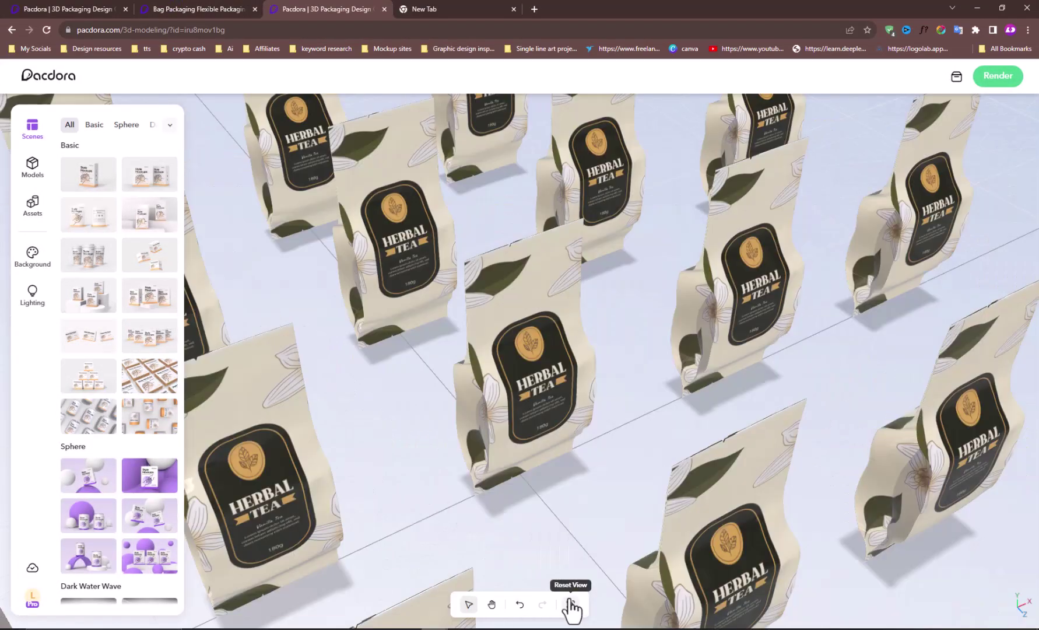
{"action": "left_click", "coordinate": [572, 605]}
- Apply the Dark Water Wave scene with two bags on a white platform inside a gold ring
{"action": "scroll", "coordinate": [102, 460], "scroll_direction": "down", "scroll_amount": 6}
{"action": "left_click", "coordinate": [88, 343]}
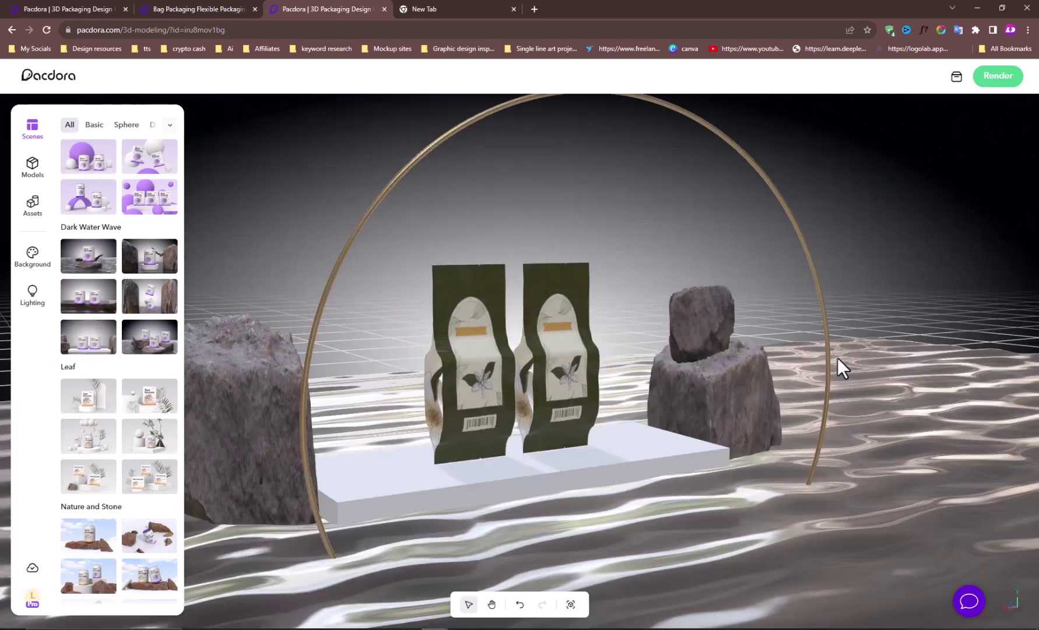
{"action": "scroll", "coordinate": [153, 371], "scroll_direction": "down", "scroll_amount": 3}
- Arrange the tea bags with the Basic pyramid scene and filter the scene library to Basic
{"action": "scroll", "coordinate": [112, 383], "scroll_direction": "up", "scroll_amount": 8}
{"action": "left_click", "coordinate": [109, 380]}
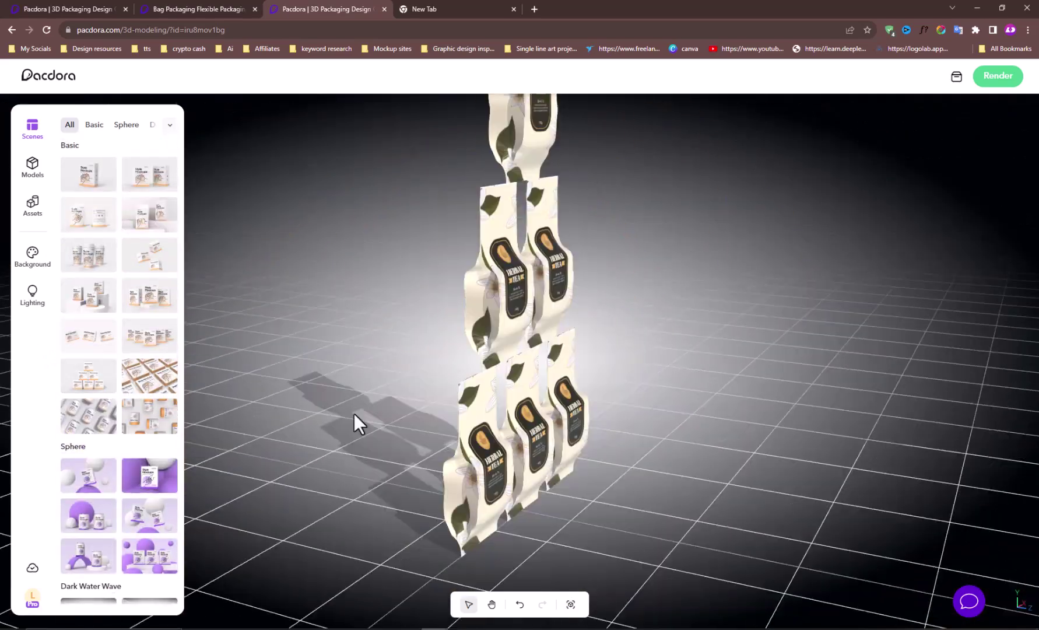
{"action": "left_click_drag", "start_coordinate": [354, 413], "coordinate": [286, 411]}
{"action": "left_click", "coordinate": [100, 129]}
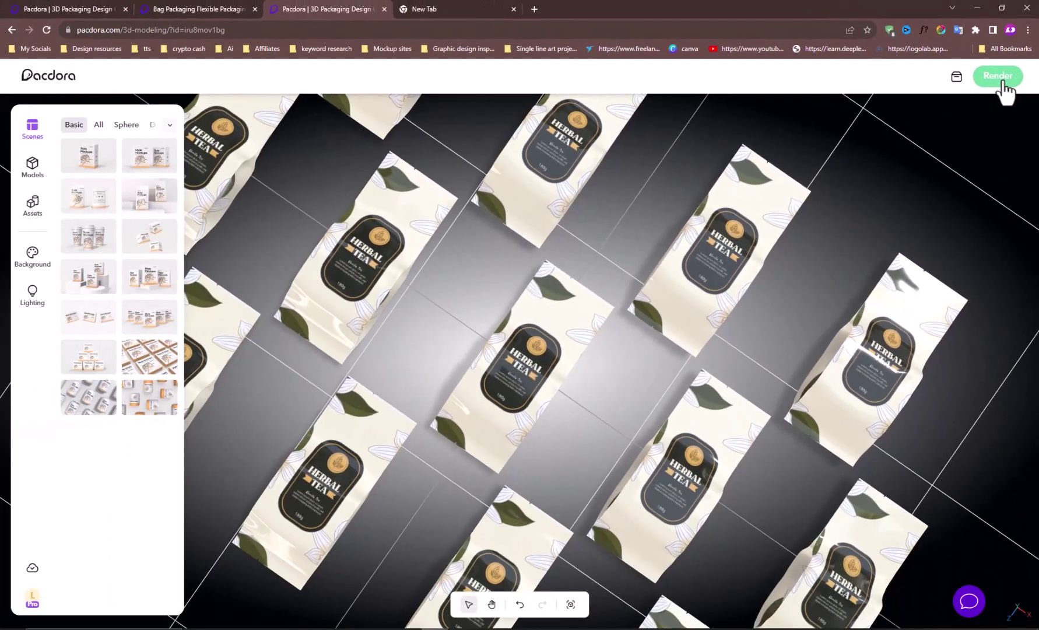
- Open the mockup's render settings, try the 9:16 and 16:9 ratios, and set the ratio to 4:3
{"action": "left_click", "coordinate": [1001, 80]}
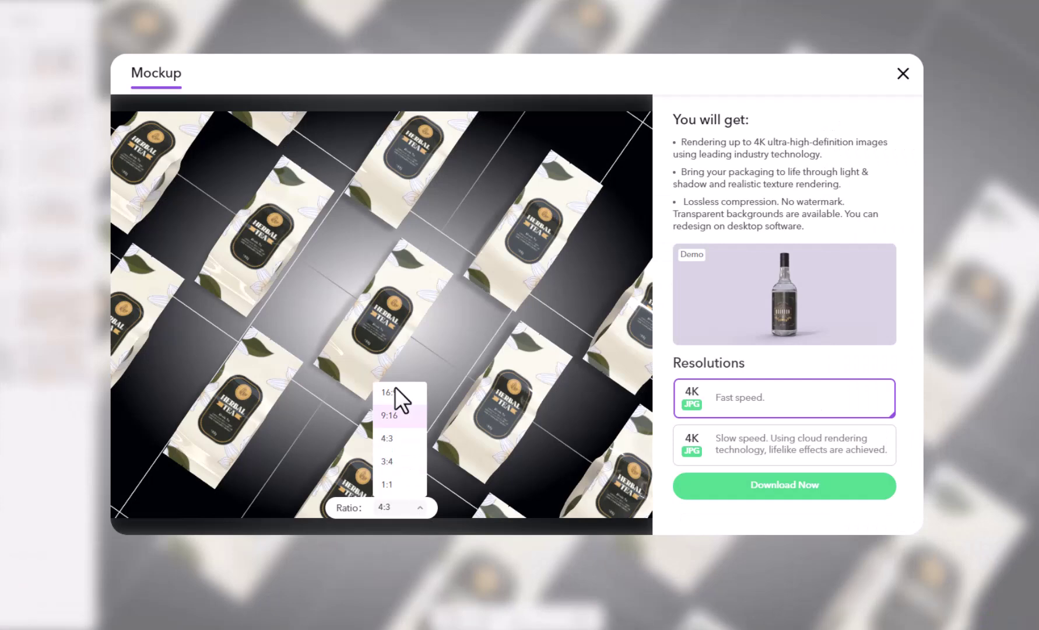
{"action": "left_click", "coordinate": [399, 417]}
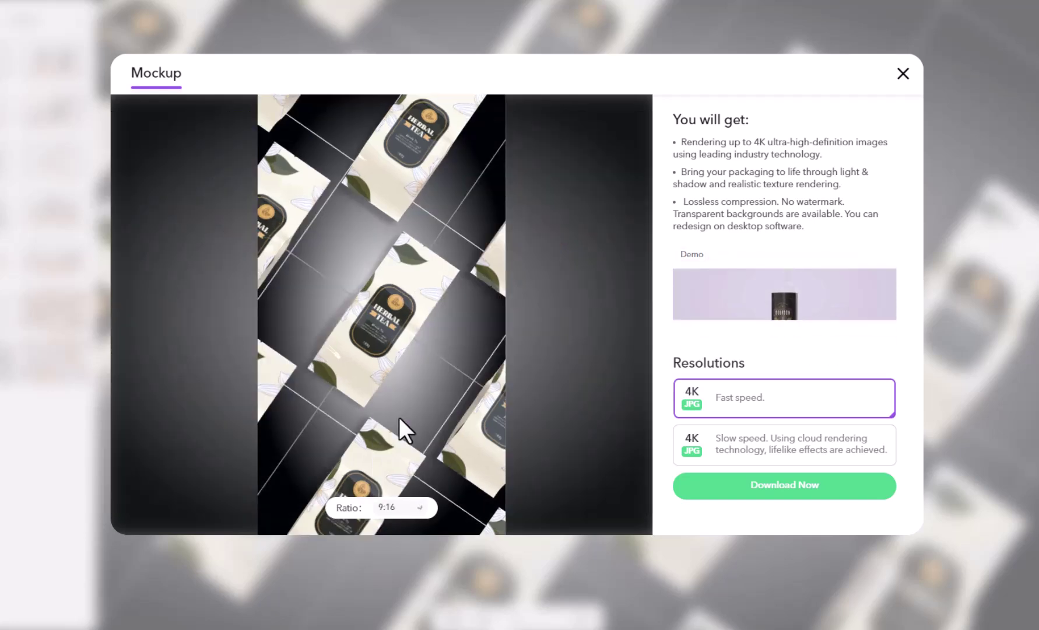
{"action": "left_click", "coordinate": [419, 506]}
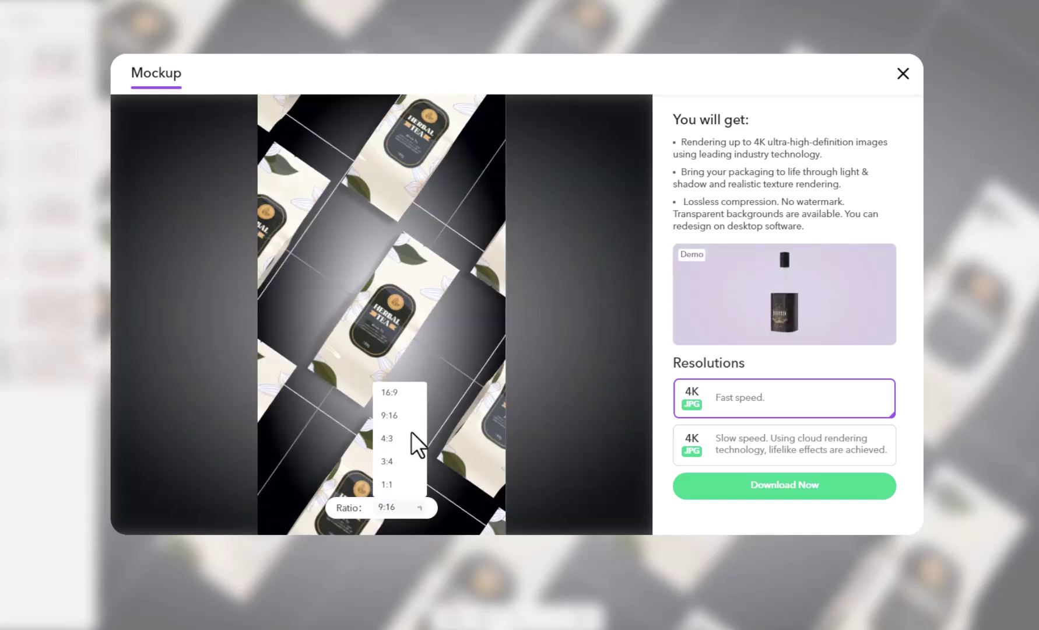
{"action": "left_click", "coordinate": [403, 388]}
{"action": "left_click", "coordinate": [417, 508]}
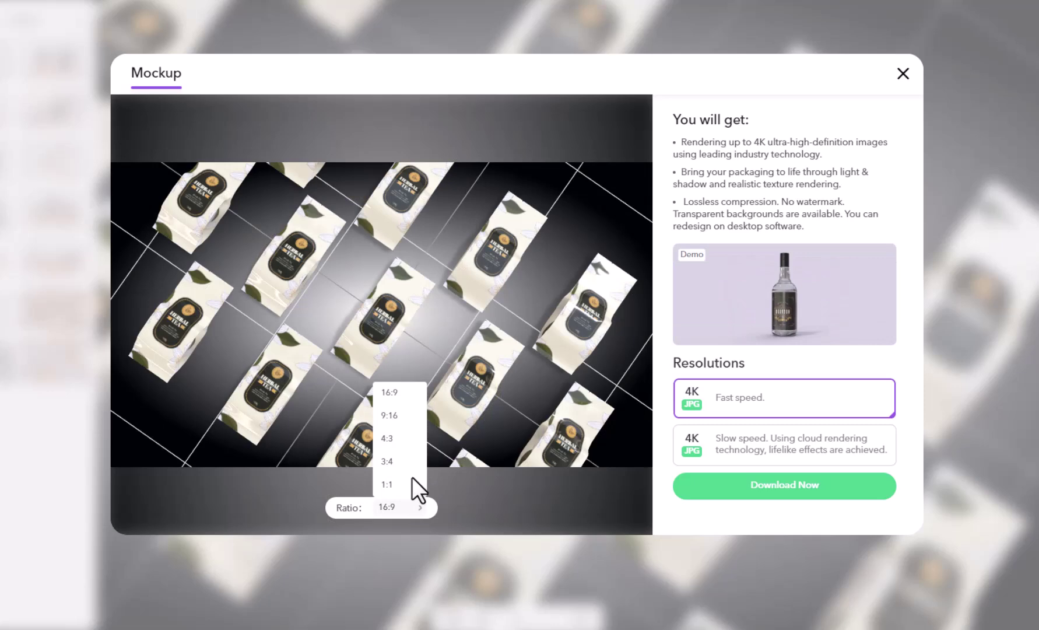
{"action": "left_click", "coordinate": [399, 438]}
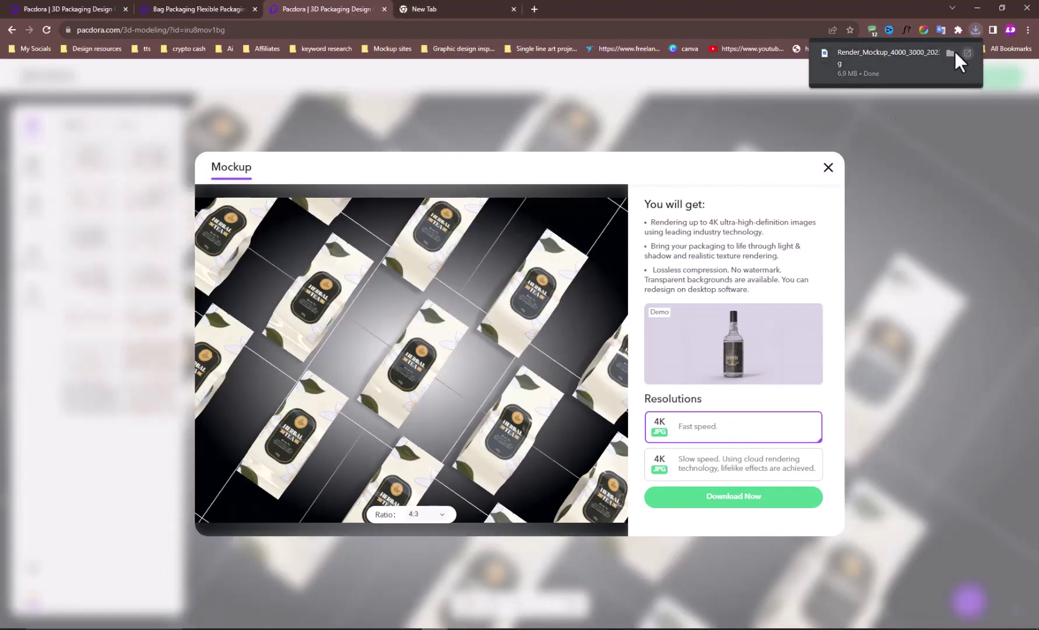
- Open the downloaded mockup render, examine the tea bags at full size, and close the image
{"action": "left_click", "coordinate": [954, 52]}
{"action": "left_click", "coordinate": [660, 55]}
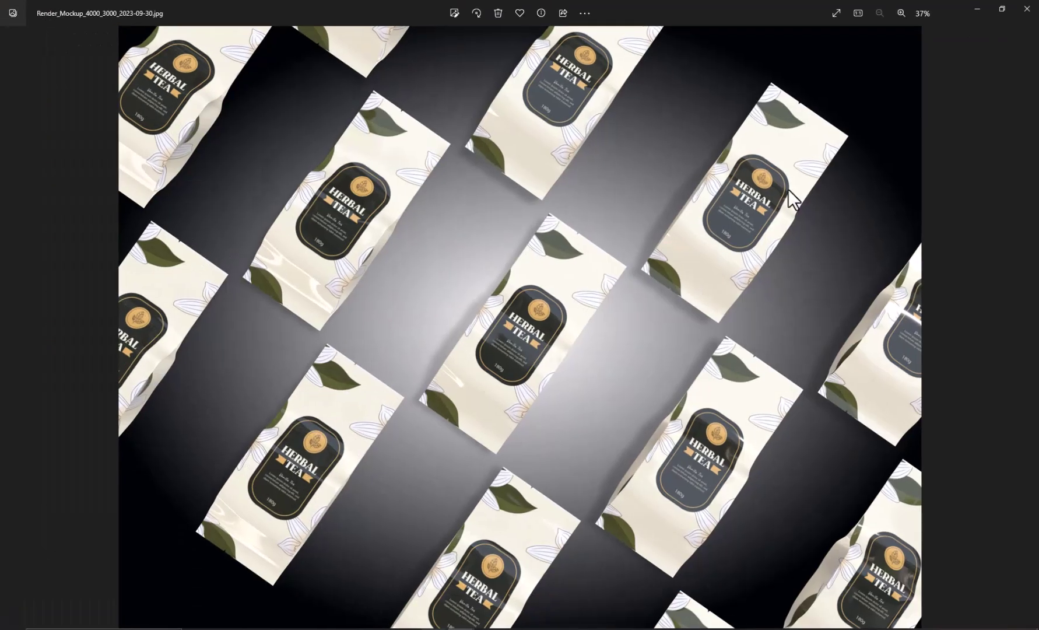
{"action": "scroll", "coordinate": [475, 344], "scroll_direction": "up", "scroll_amount": 5}
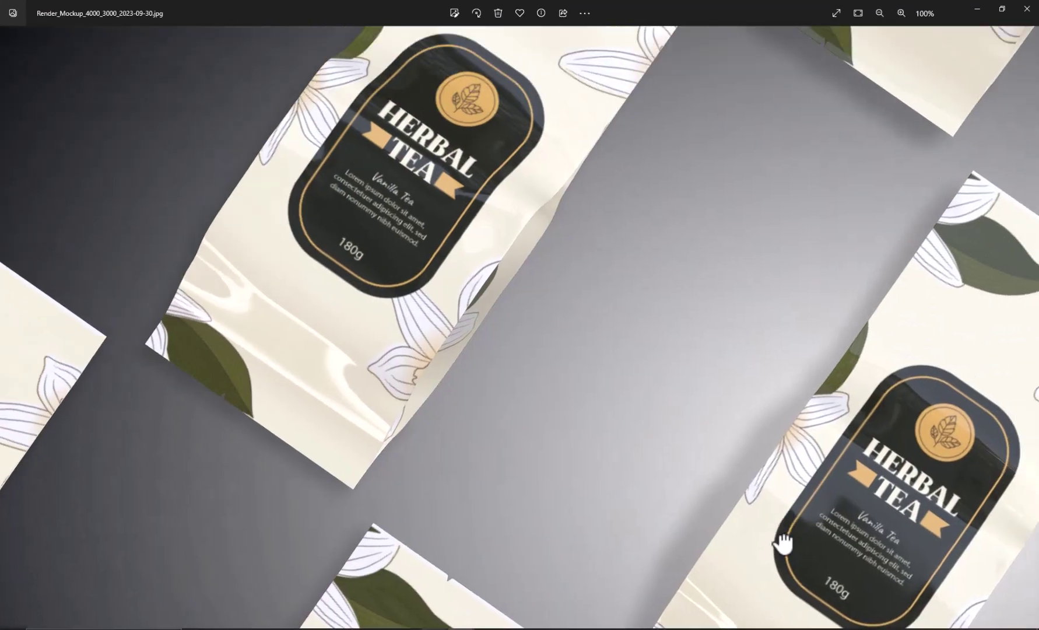
{"action": "left_click_drag", "start_coordinate": [785, 543], "coordinate": [725, 531]}
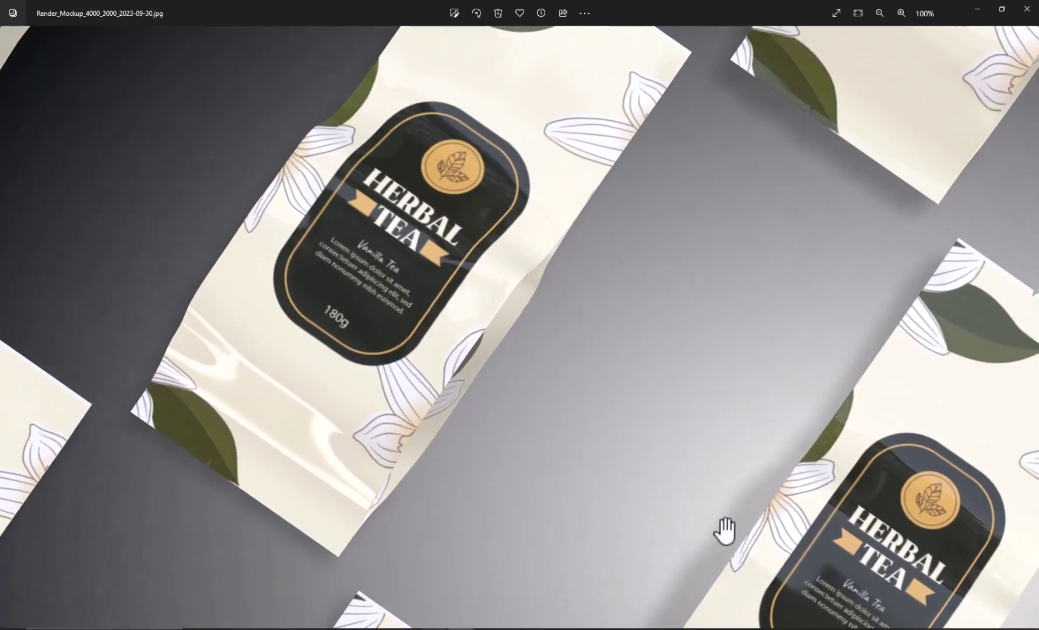
{"action": "left_click_drag", "start_coordinate": [481, 324], "coordinate": [740, 551]}
{"action": "left_click_drag", "start_coordinate": [392, 315], "coordinate": [566, 479]}
{"action": "scroll", "coordinate": [566, 478], "scroll_direction": "down", "scroll_amount": 6}
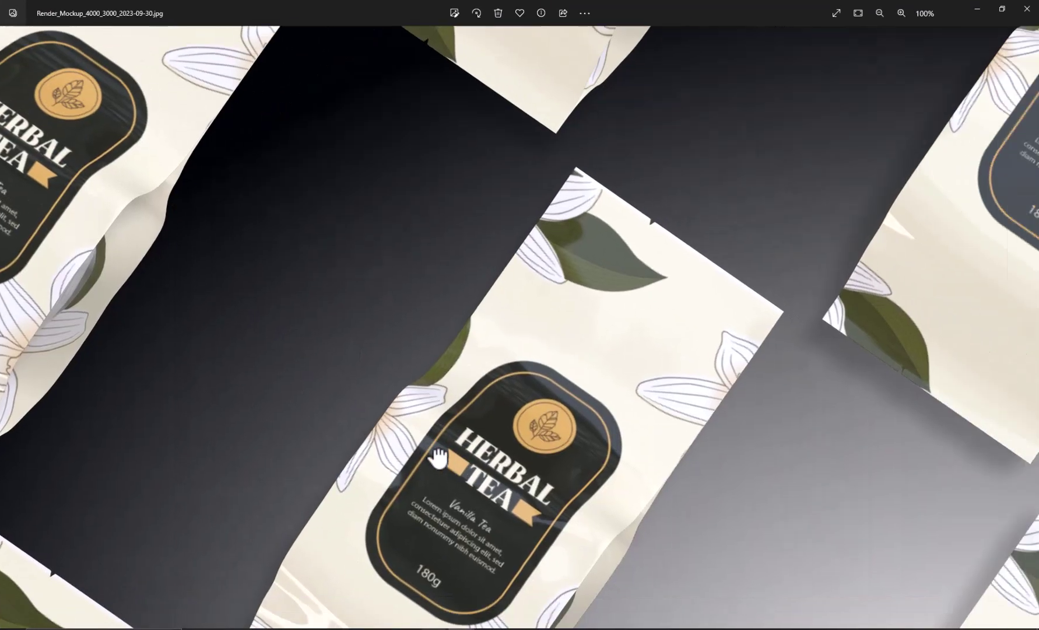
{"action": "scroll", "coordinate": [512, 386], "scroll_direction": "down", "scroll_amount": 3}
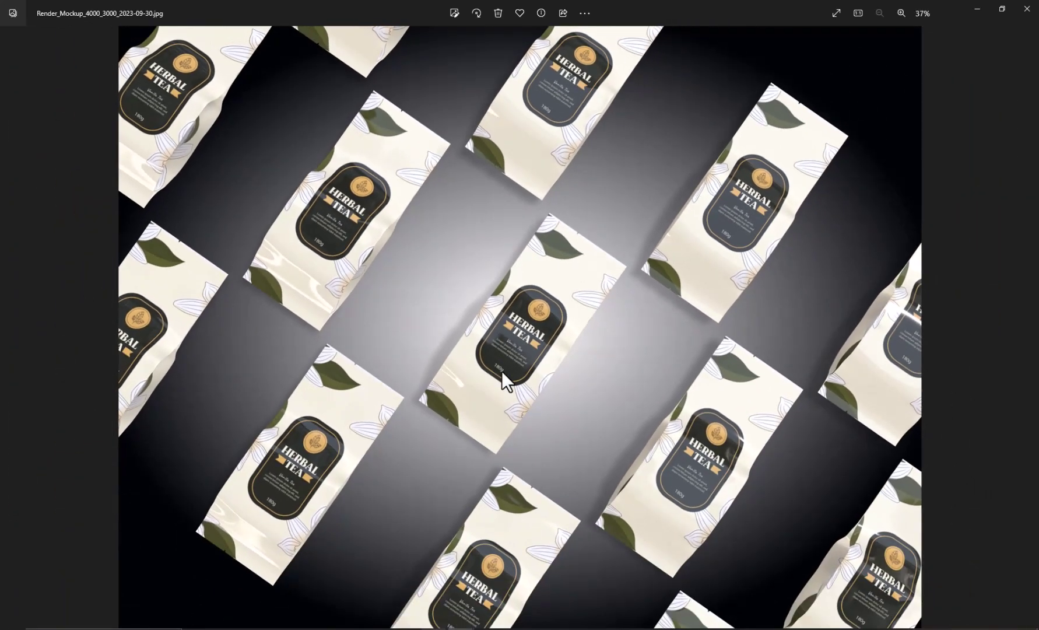
{"action": "left_click", "coordinate": [1027, 8]}
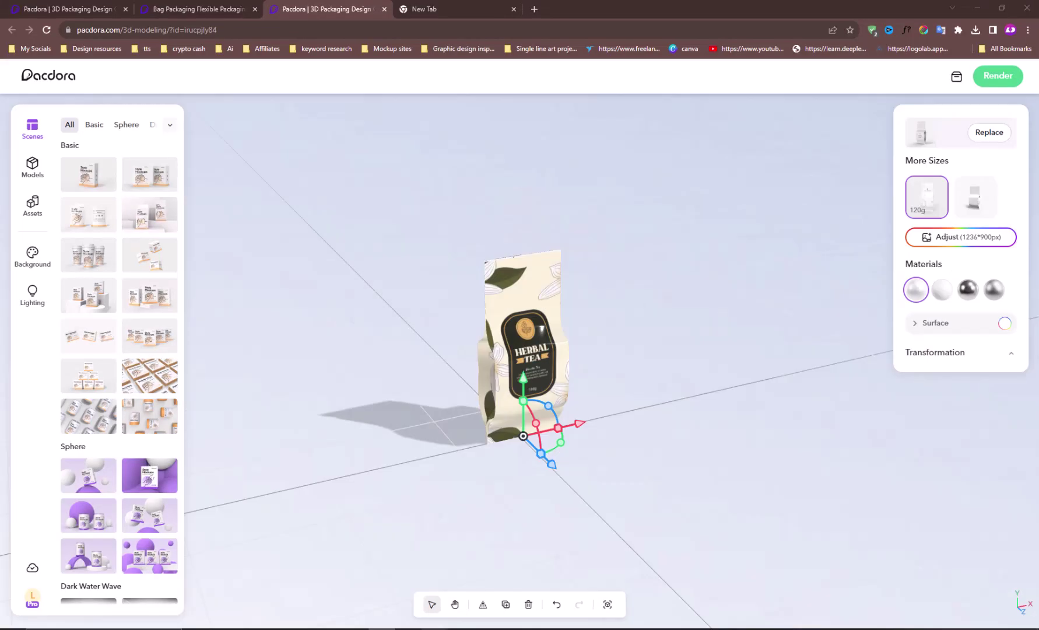
- Return to the bag mockup page, apply a linear gradient background of #9795F0 and #FBC8D4, and select the dark metallic material
{"action": "left_click", "coordinate": [196, 13]}
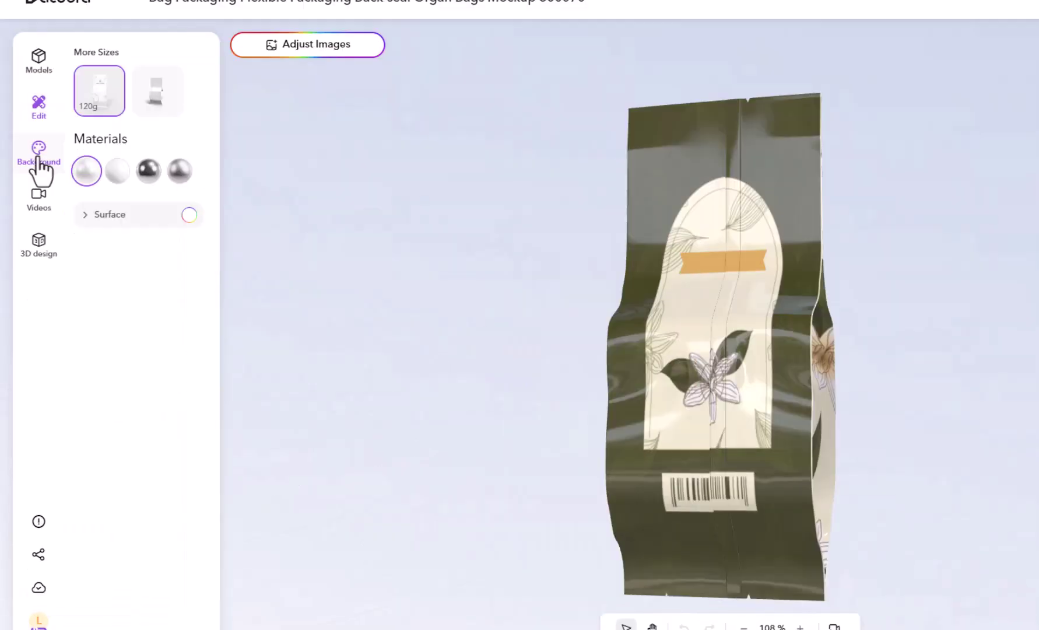
{"action": "left_click", "coordinate": [37, 156]}
{"action": "left_click", "coordinate": [101, 137]}
{"action": "left_click", "coordinate": [162, 157]}
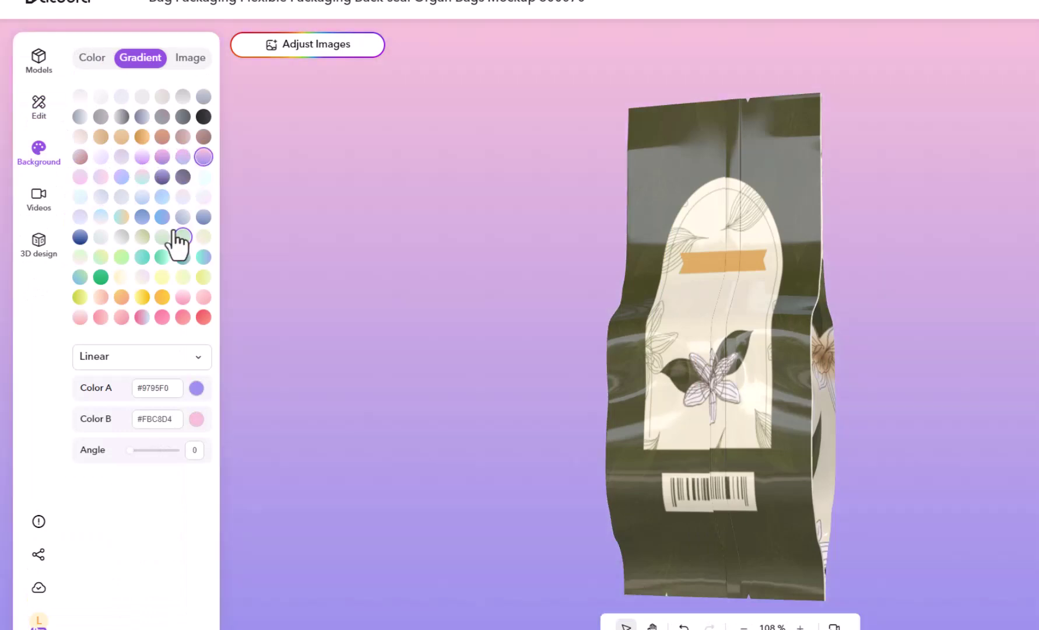
{"action": "left_click", "coordinate": [190, 57]}
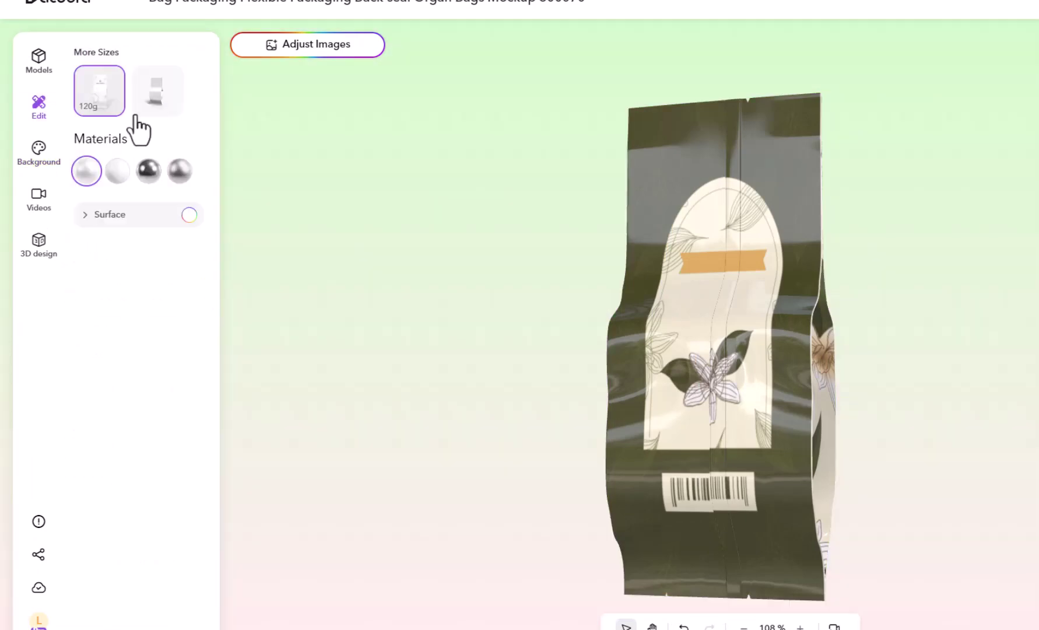
{"action": "left_click", "coordinate": [149, 170]}
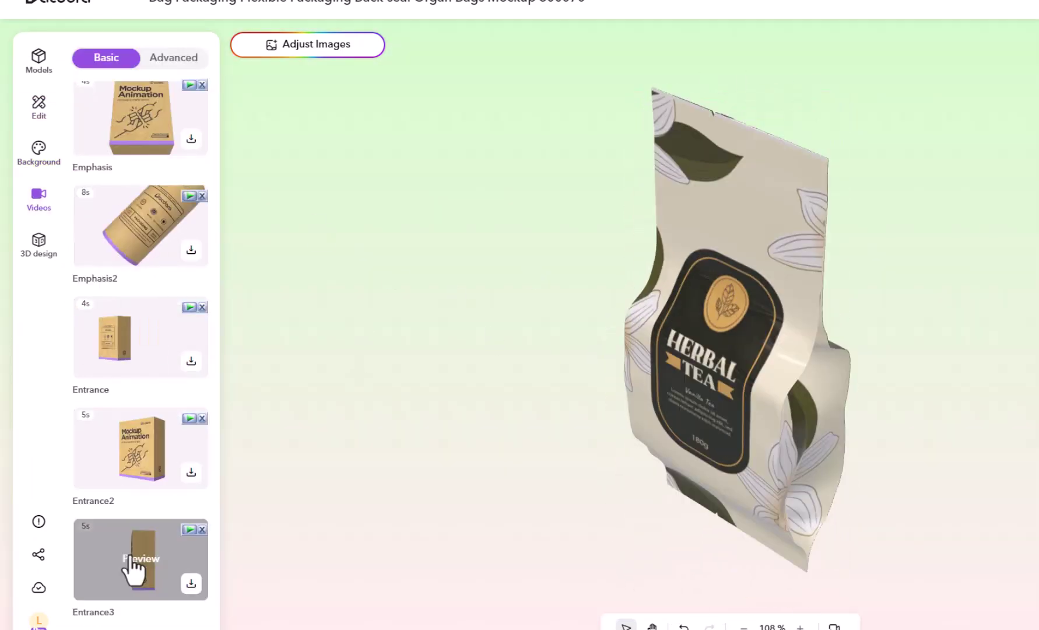
- Preview the Entrance, Emphasis2, Emphasis and Scale video animations on the tea bag
{"action": "left_click", "coordinate": [140, 363]}
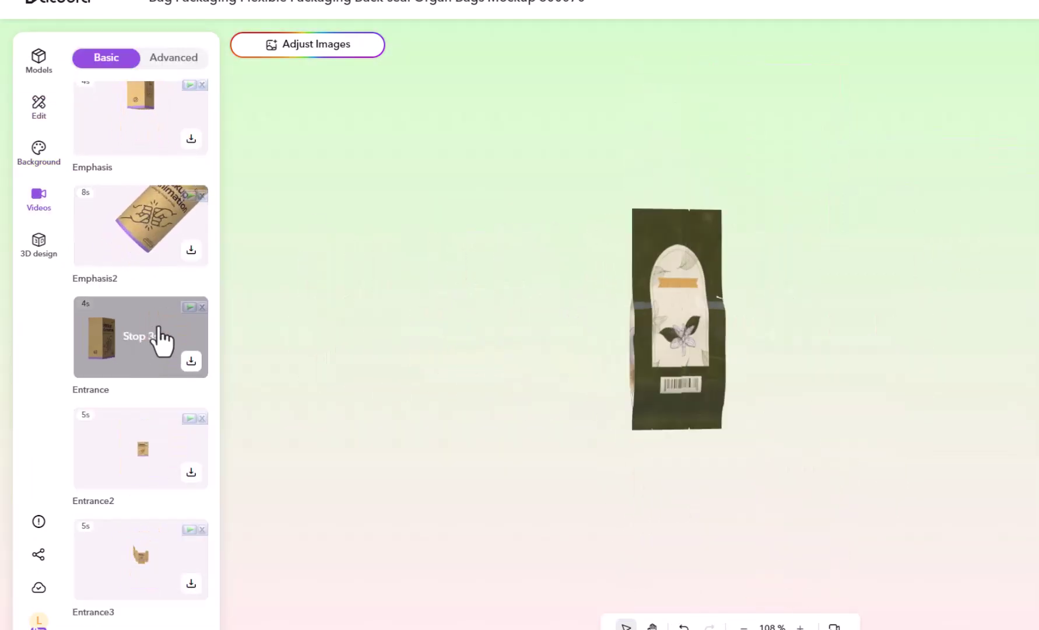
{"action": "left_click", "coordinate": [140, 245]}
{"action": "scroll", "coordinate": [139, 153], "scroll_direction": "up", "scroll_amount": 2}
{"action": "left_click", "coordinate": [144, 259]}
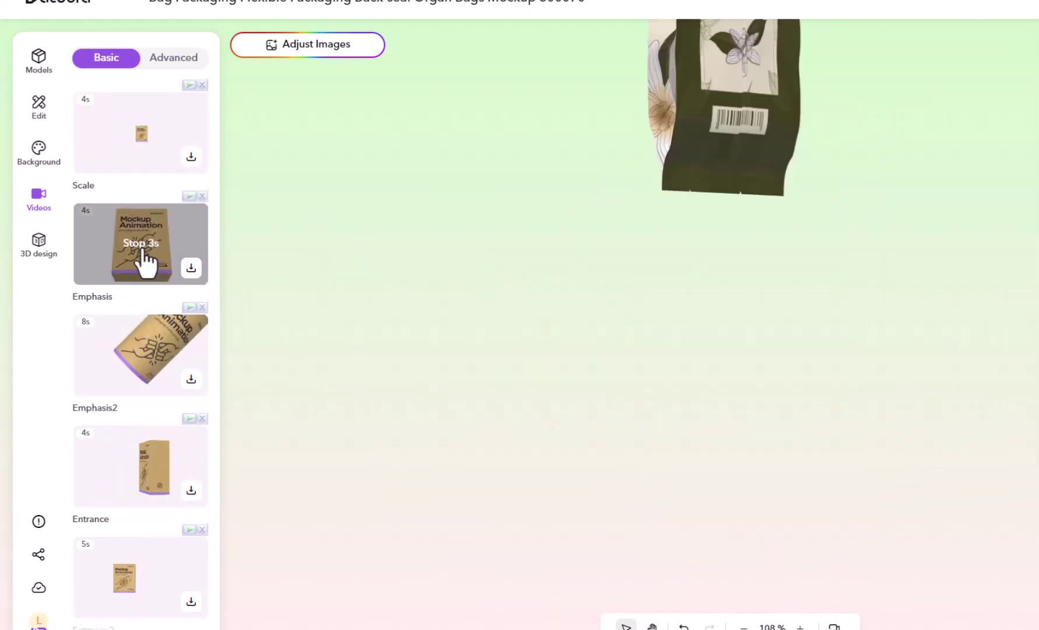
{"action": "left_click", "coordinate": [146, 164]}
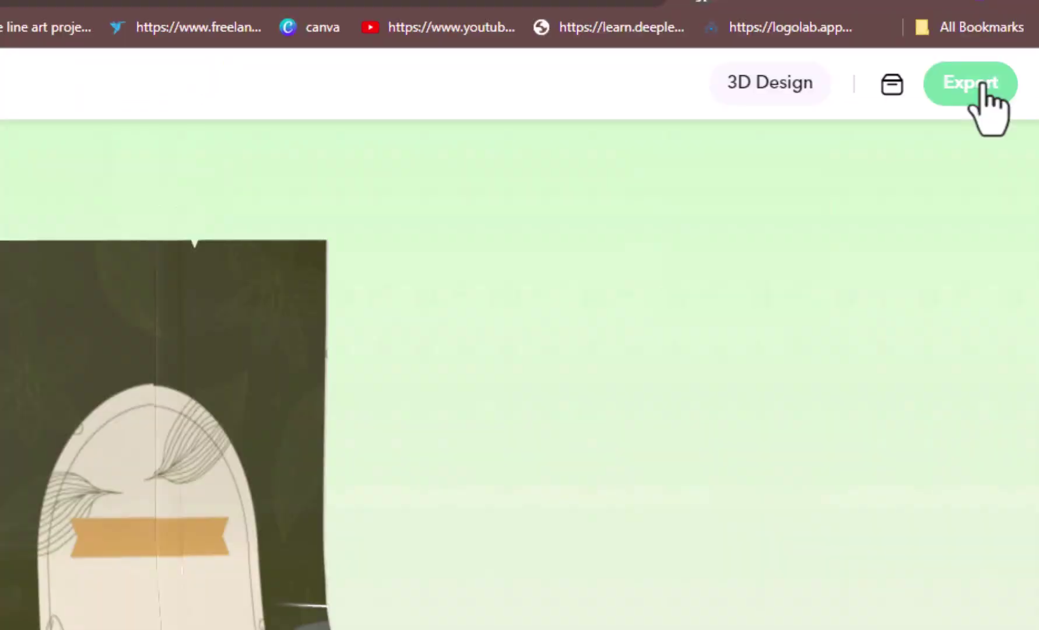
- Open the export options, check the dieline formats, and choose the 4-second close-up style in the second row for the video
{"action": "left_click", "coordinate": [970, 83]}
{"action": "left_click", "coordinate": [420, 56]}
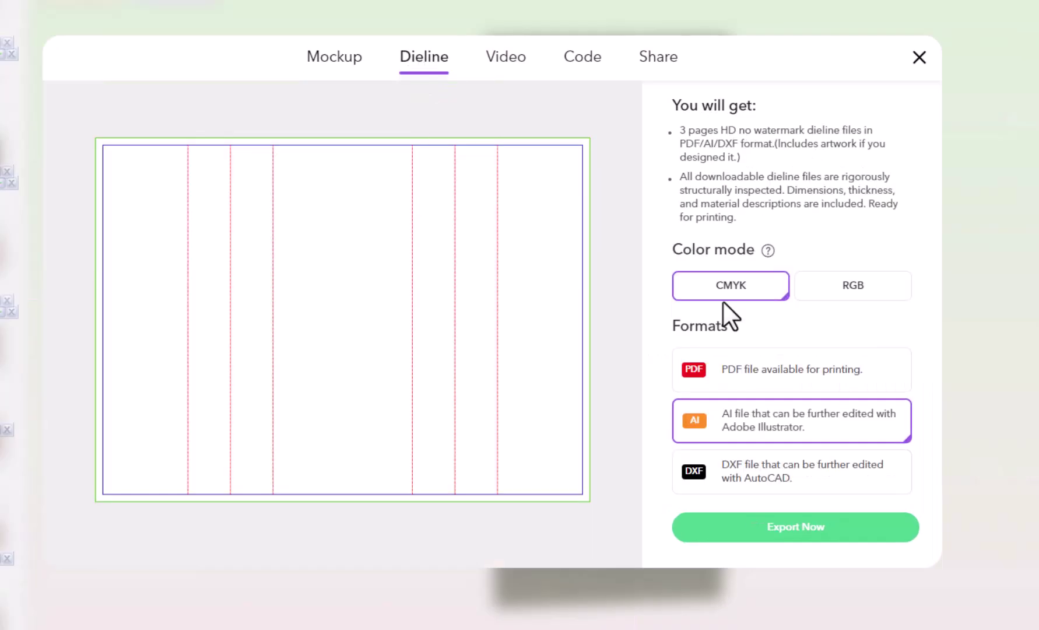
{"action": "left_click", "coordinate": [505, 56]}
{"action": "left_click", "coordinate": [831, 382]}
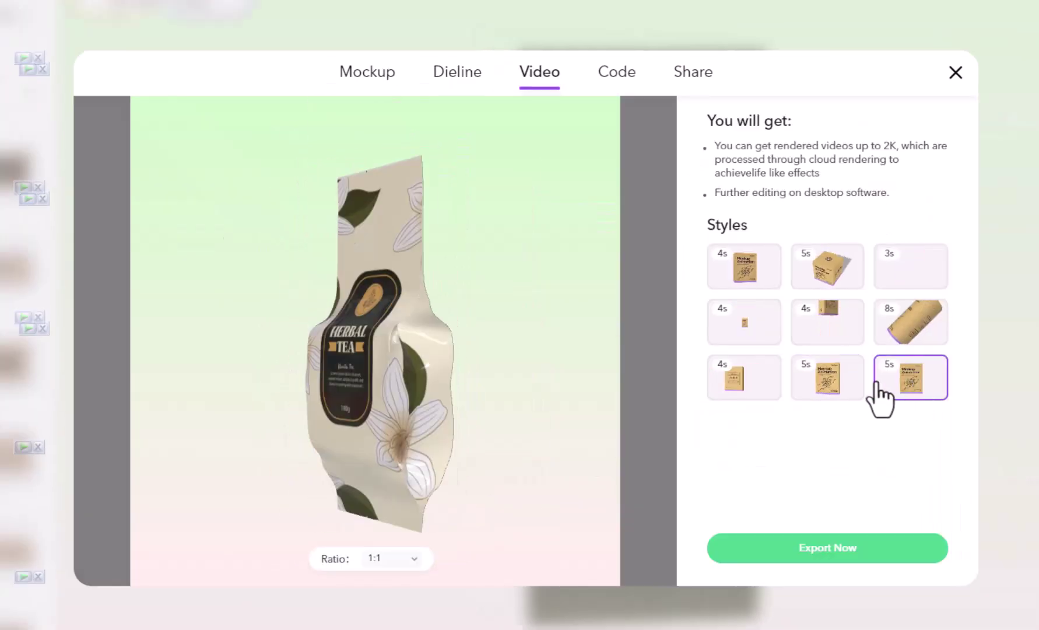
{"action": "left_click", "coordinate": [834, 331]}
- Try the 9:16 ratio for the exported video and set the ratio to 16:9
{"action": "left_click", "coordinate": [399, 559]}
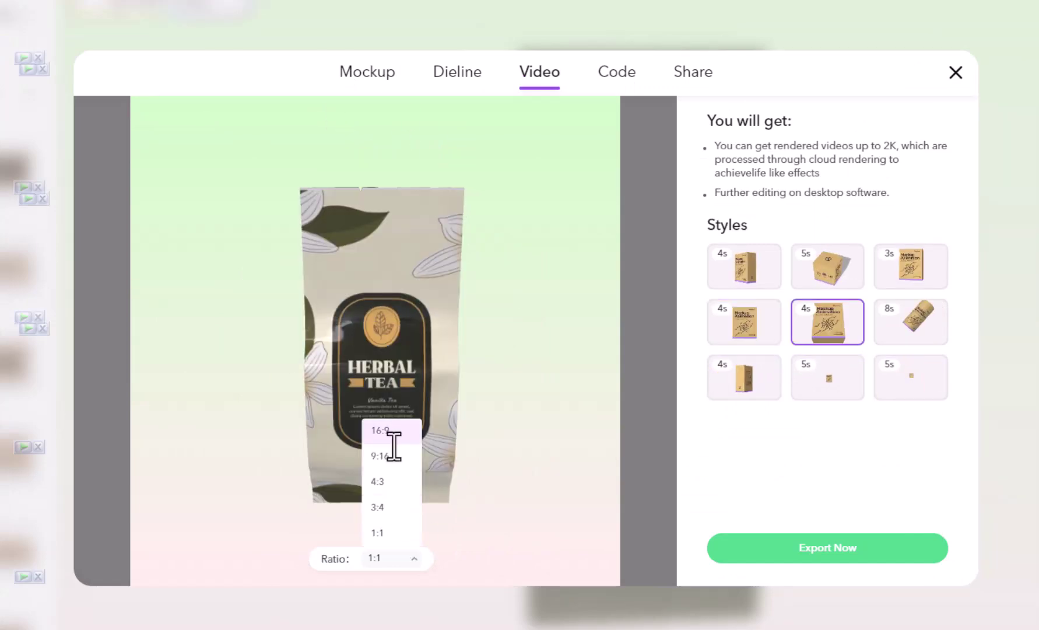
{"action": "left_click", "coordinate": [393, 455]}
{"action": "left_click", "coordinate": [406, 562]}
{"action": "left_click", "coordinate": [394, 432]}
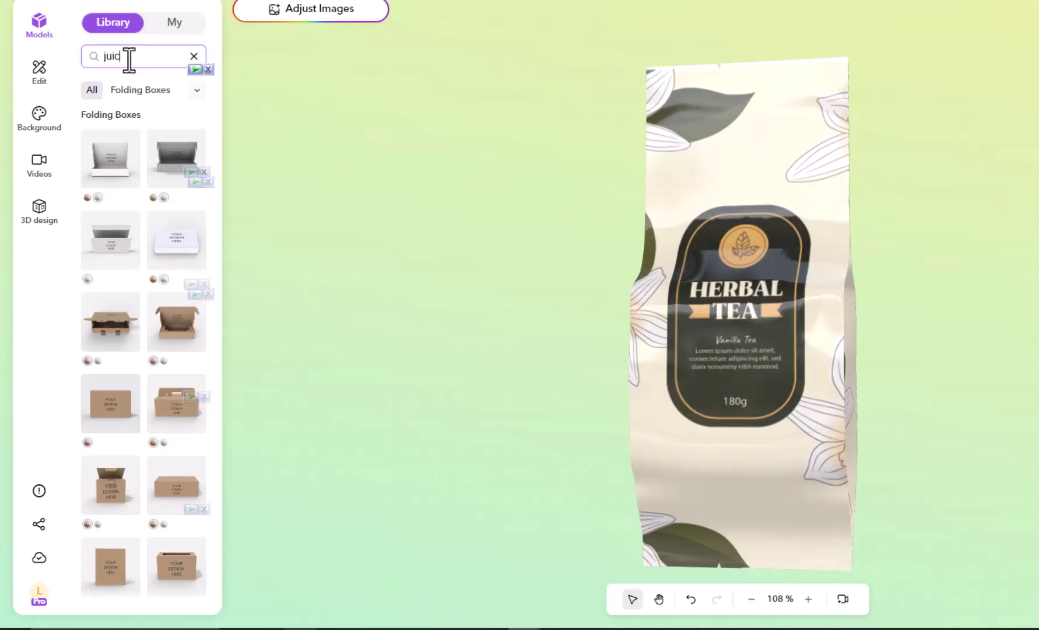
- Search the model library for "juice packet"
{"action": "type", "text": "e packet"}
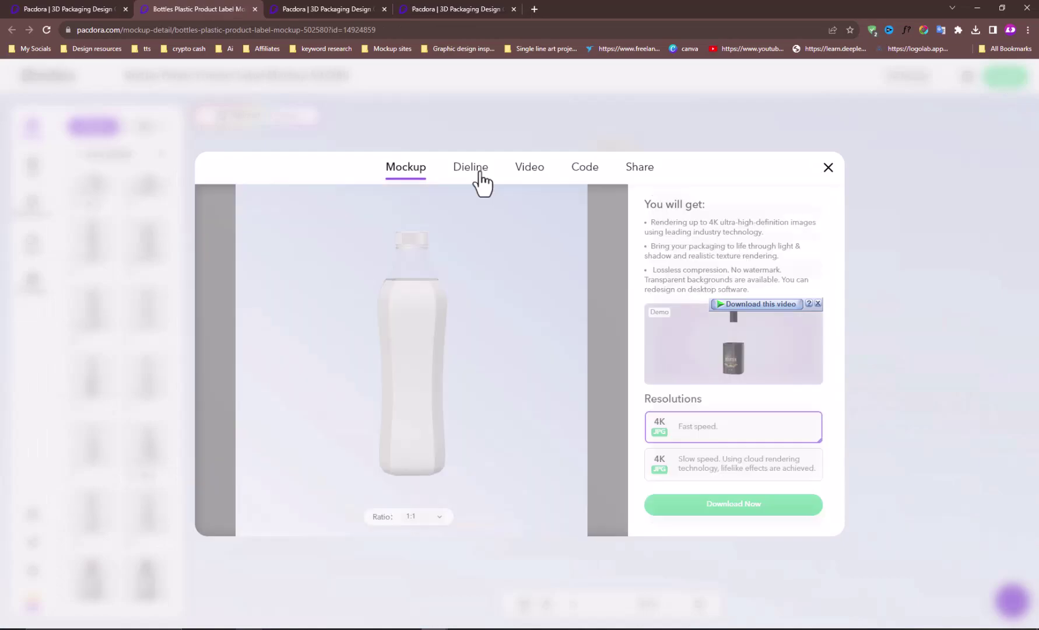
- Check the bottle's dieline export options and preview the two 4-second video styles in the second row
{"action": "left_click", "coordinate": [470, 168]}
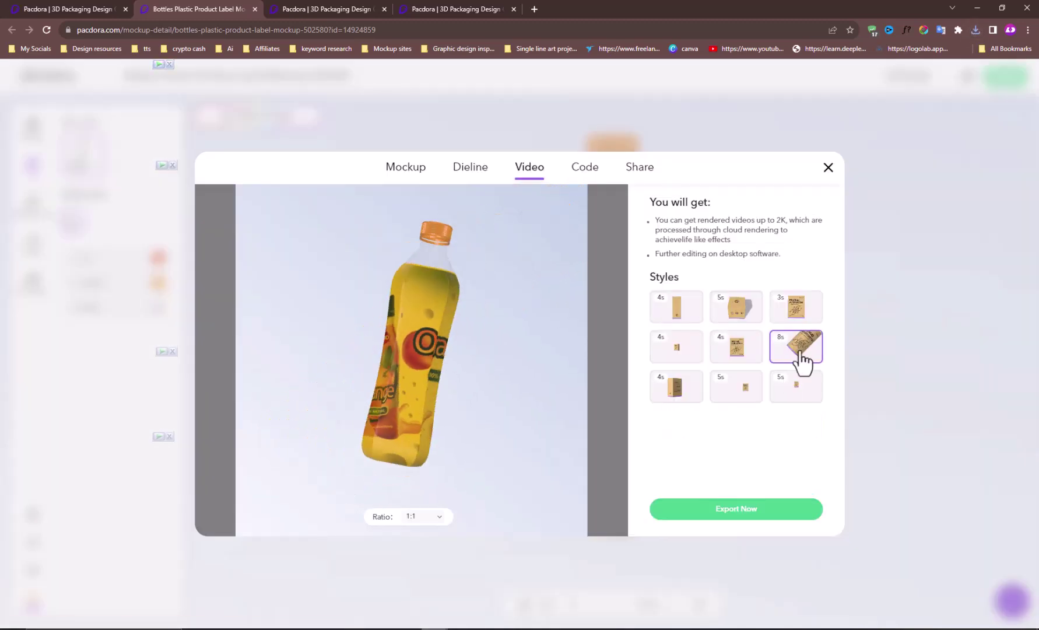
{"action": "left_click", "coordinate": [743, 362]}
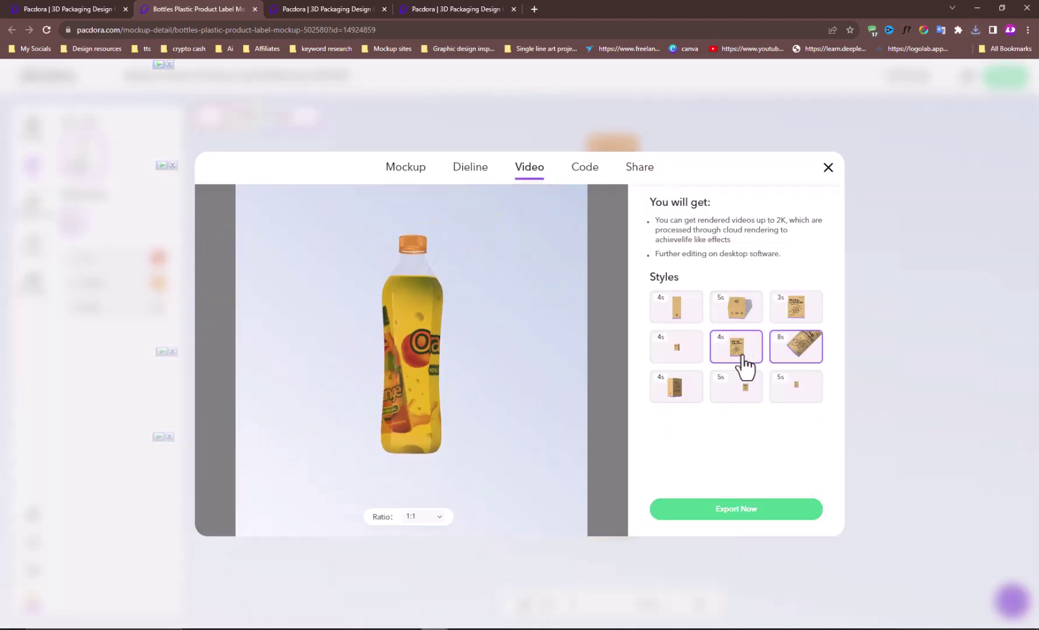
{"action": "left_click", "coordinate": [679, 359]}
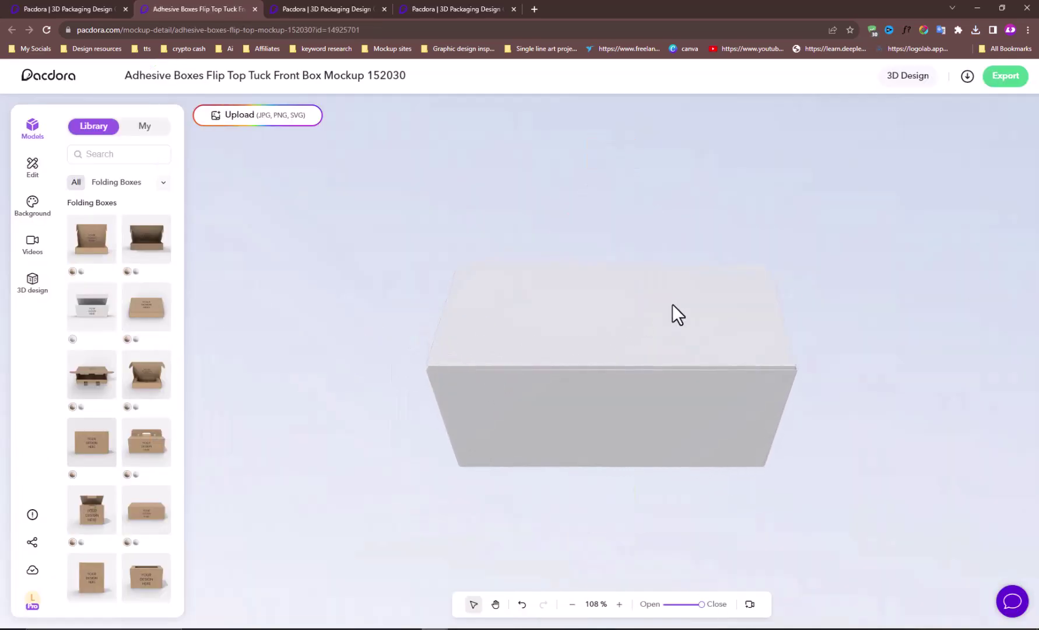
- Add the Japanese Cuisine Sushi inspiration artwork to the lid panel of the flip top tuck front box dieline
{"action": "left_click_drag", "start_coordinate": [672, 304], "coordinate": [507, 401]}
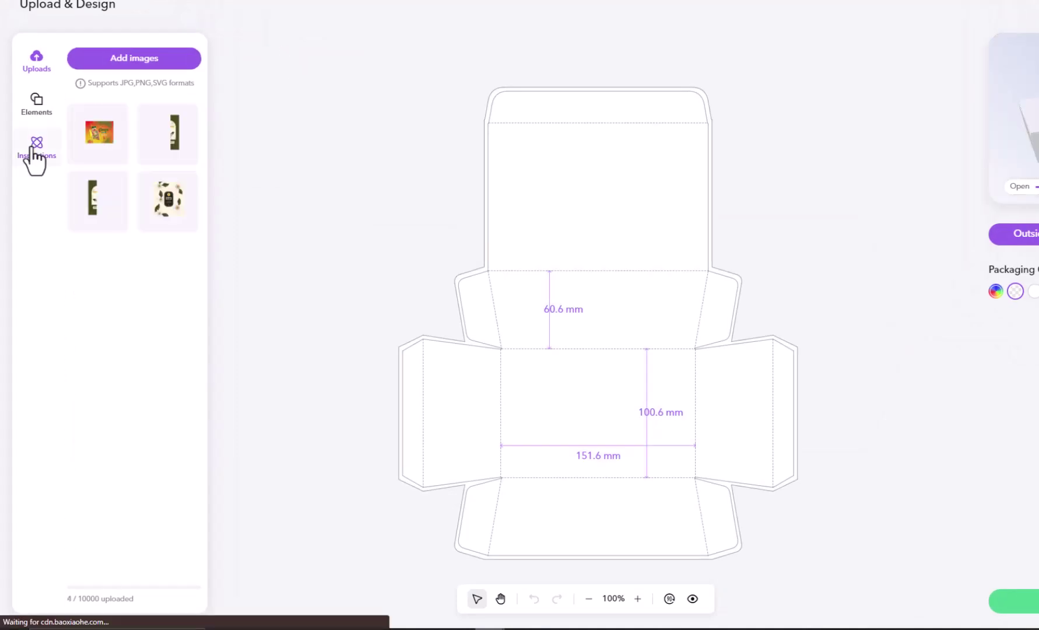
{"action": "left_click", "coordinate": [37, 147]}
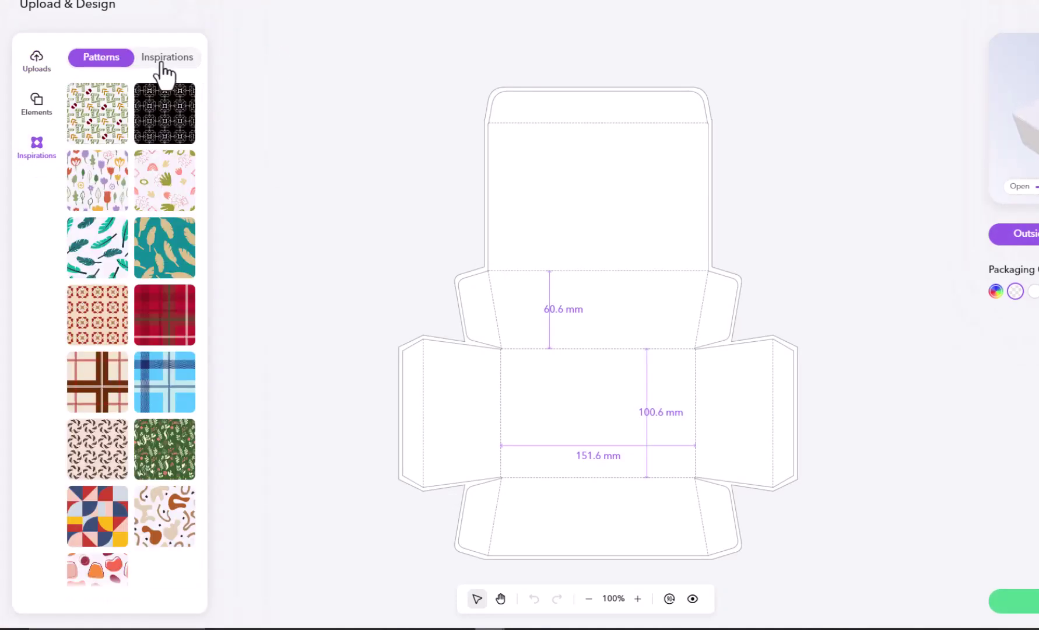
{"action": "left_click", "coordinate": [162, 63]}
{"action": "left_click", "coordinate": [169, 117]}
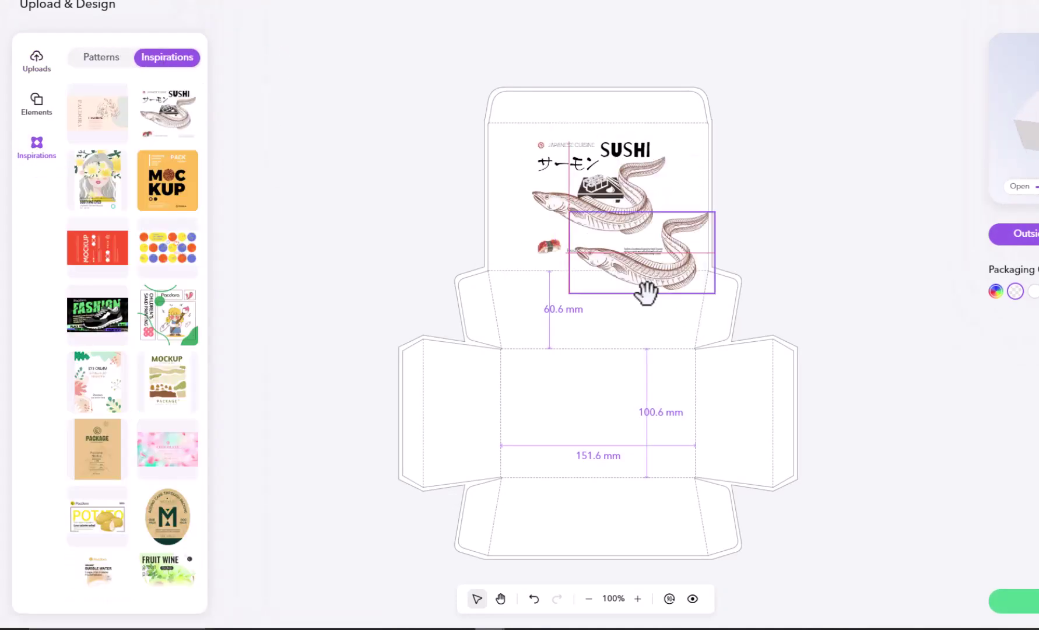
- Fill the plain faces around the sushi artwork on the box dieline with muted pink face colors
{"action": "left_click", "coordinate": [785, 408]}
{"action": "left_click", "coordinate": [784, 321]}
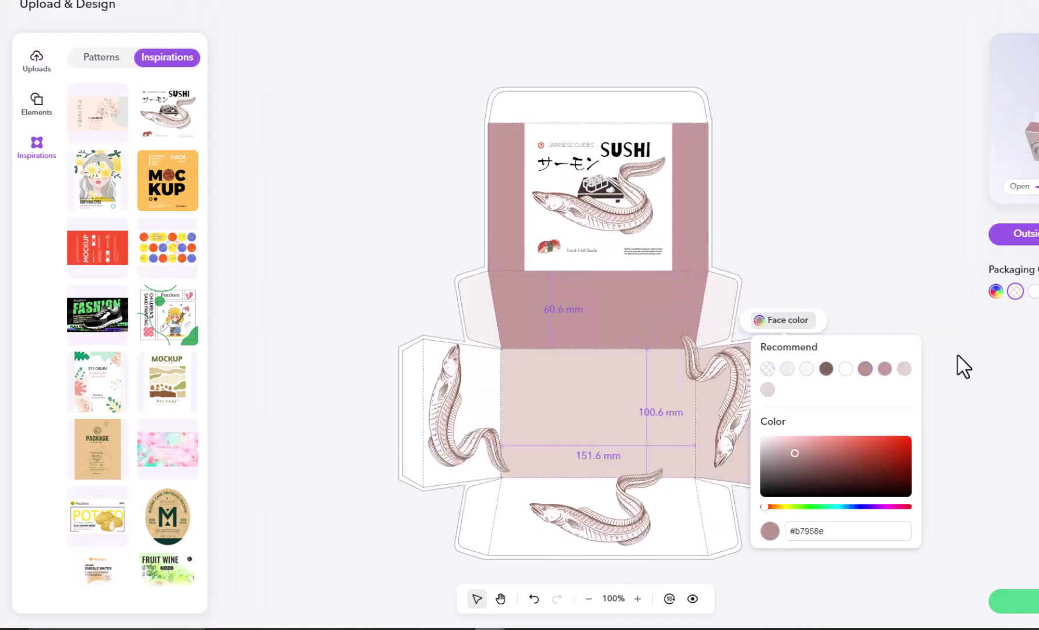
{"action": "left_click_drag", "start_coordinate": [764, 402], "coordinate": [770, 413]}
{"action": "left_click", "coordinate": [679, 516]}
{"action": "left_click", "coordinate": [590, 466]}
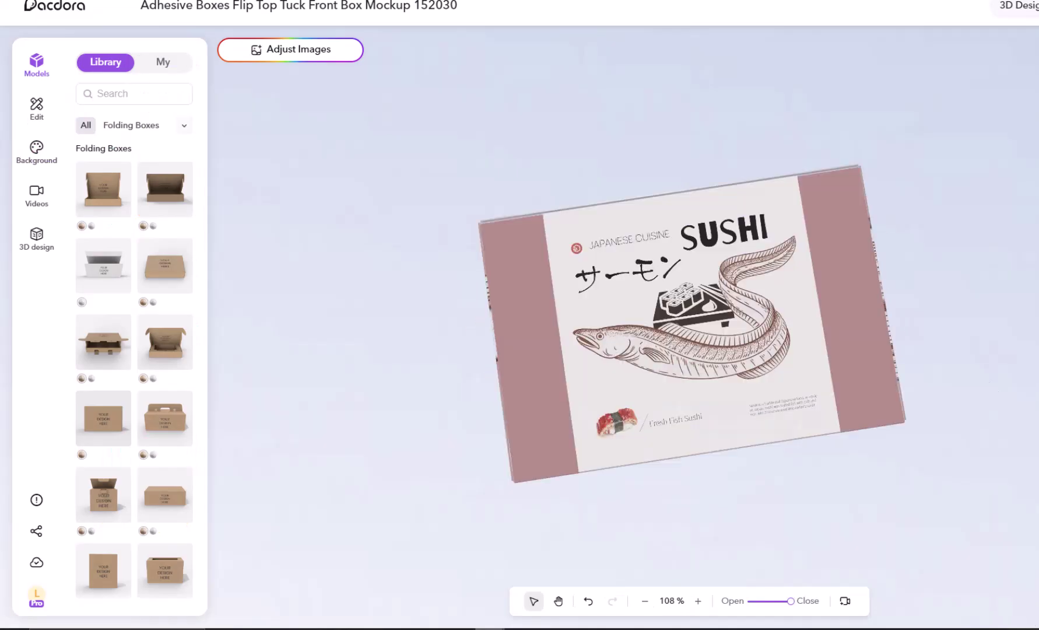
- Check the export options of the sushi box mockup and view its available video styles
{"action": "left_click", "coordinate": [753, 614]}
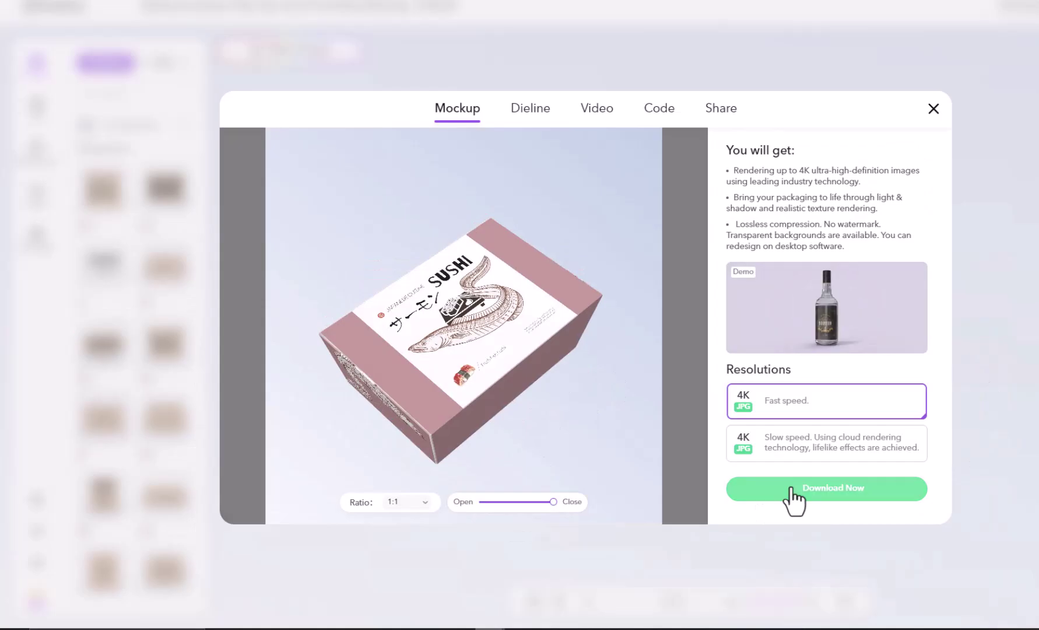
{"action": "left_click", "coordinate": [596, 108]}
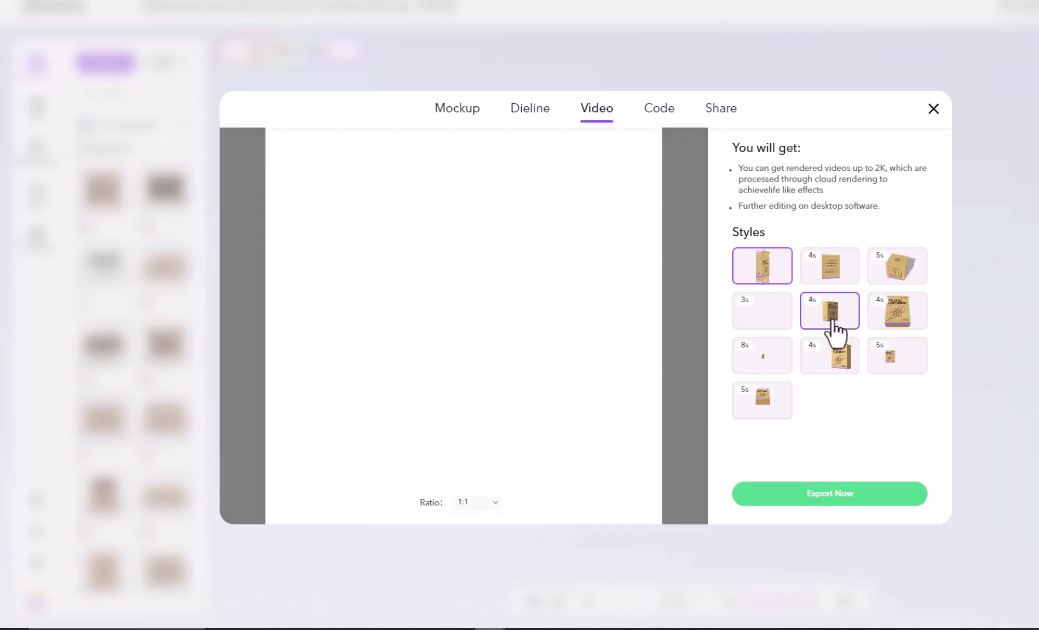